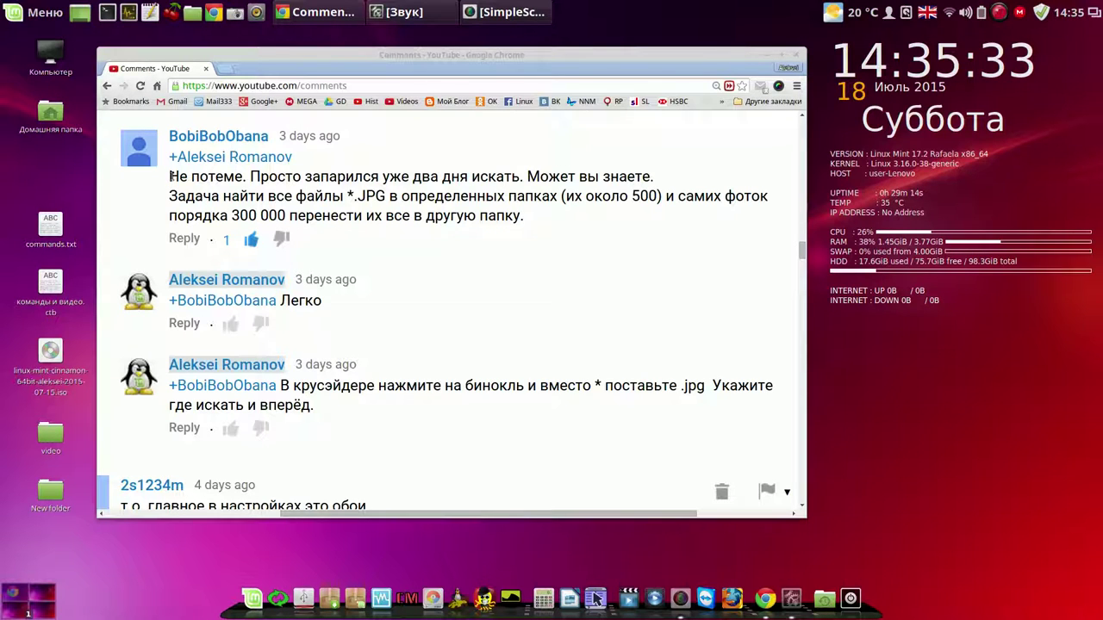
# Step: Highlight the comment's request to find all *.JPG files in certain folders, and minimize the browser
pyautogui.moveTo(170, 176); pyautogui.dragTo(555, 213)
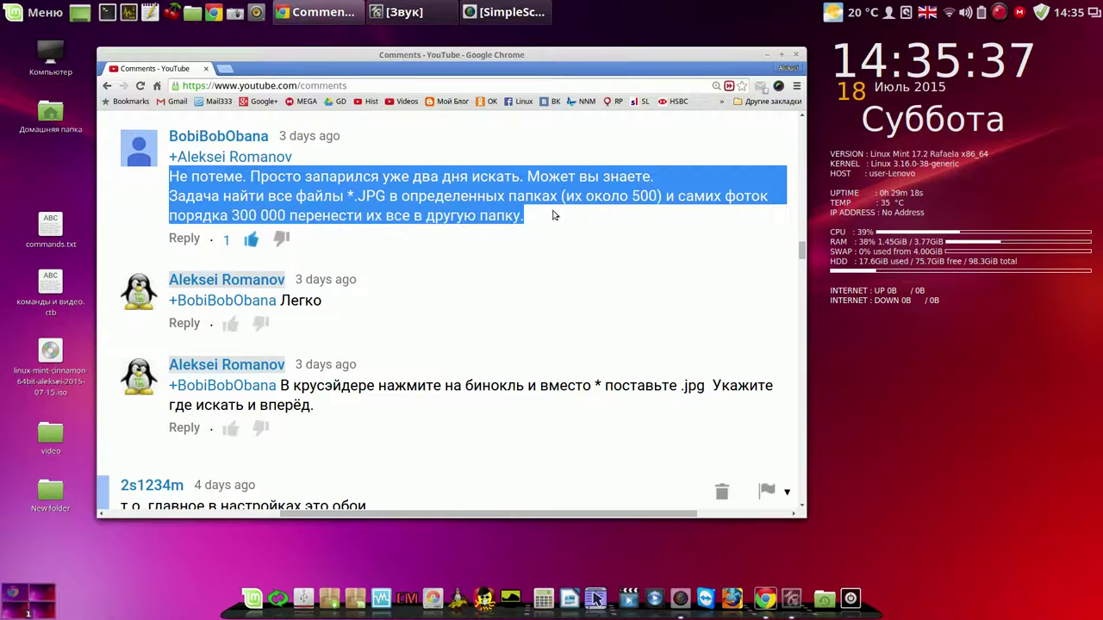
pyautogui.click(545, 196)
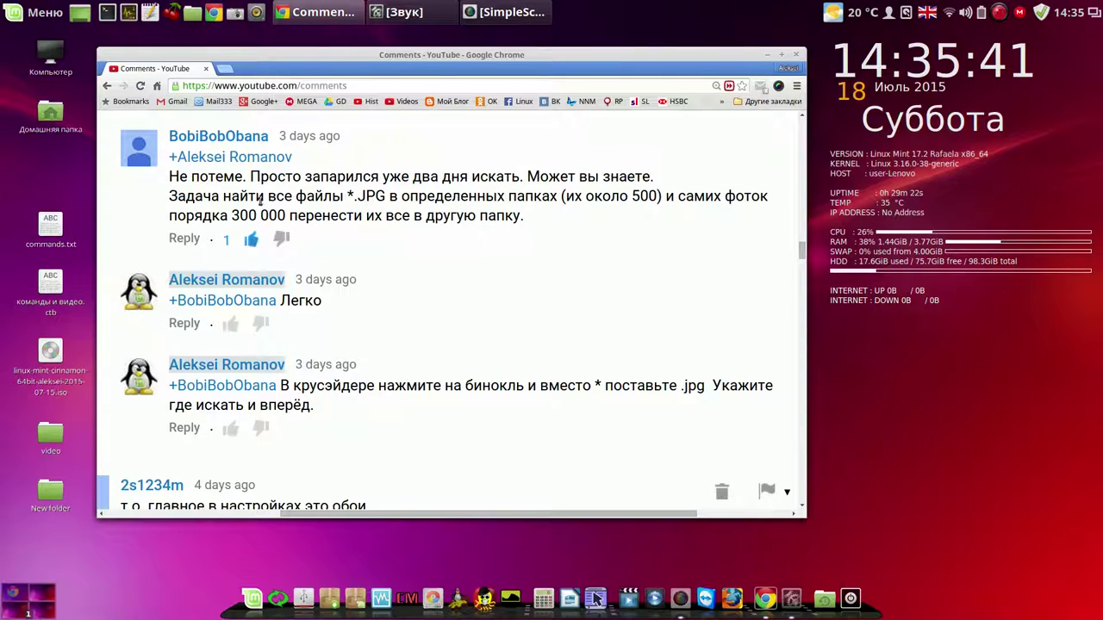
pyautogui.moveTo(170, 196); pyautogui.dragTo(558, 199)
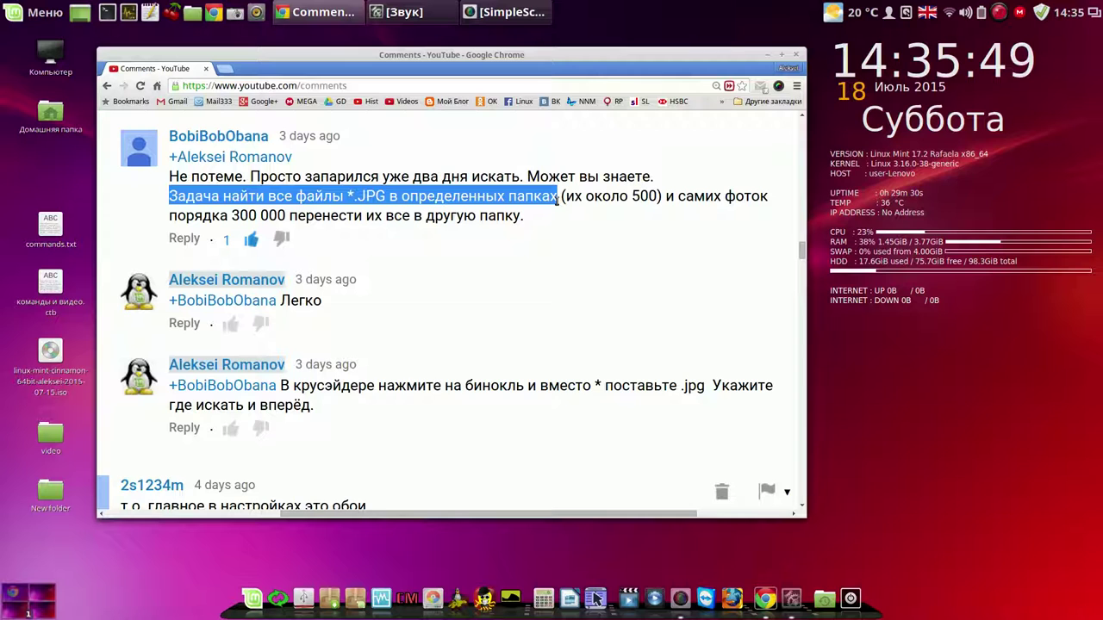
pyautogui.click(767, 56)
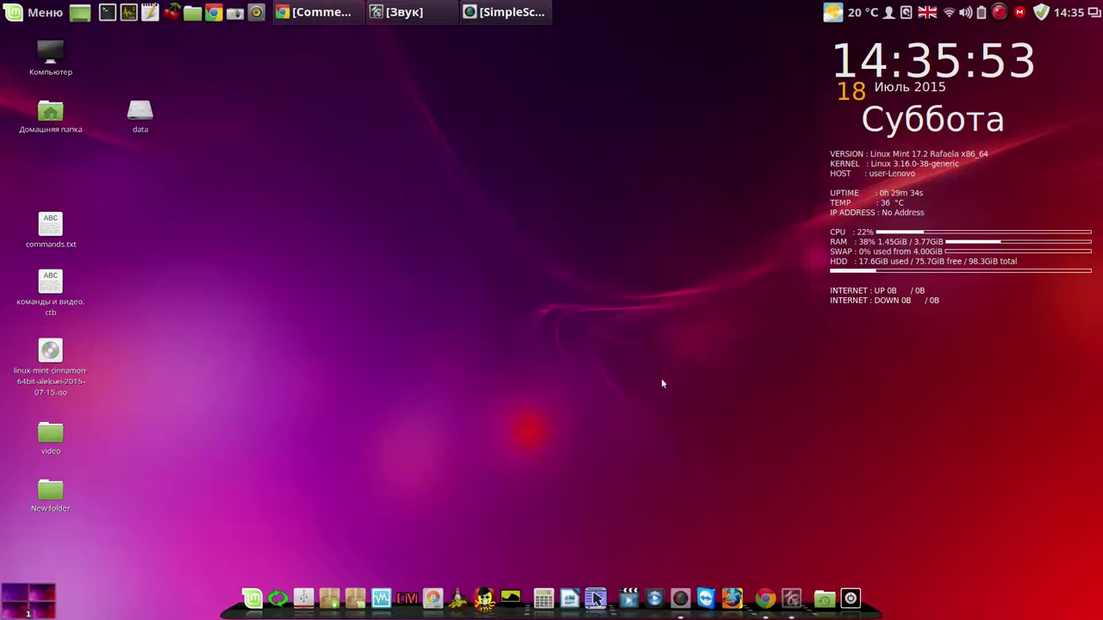
# Step: Start Krusader with root privileges, entering the account password, and close the non-root window
pyautogui.click(593, 591)
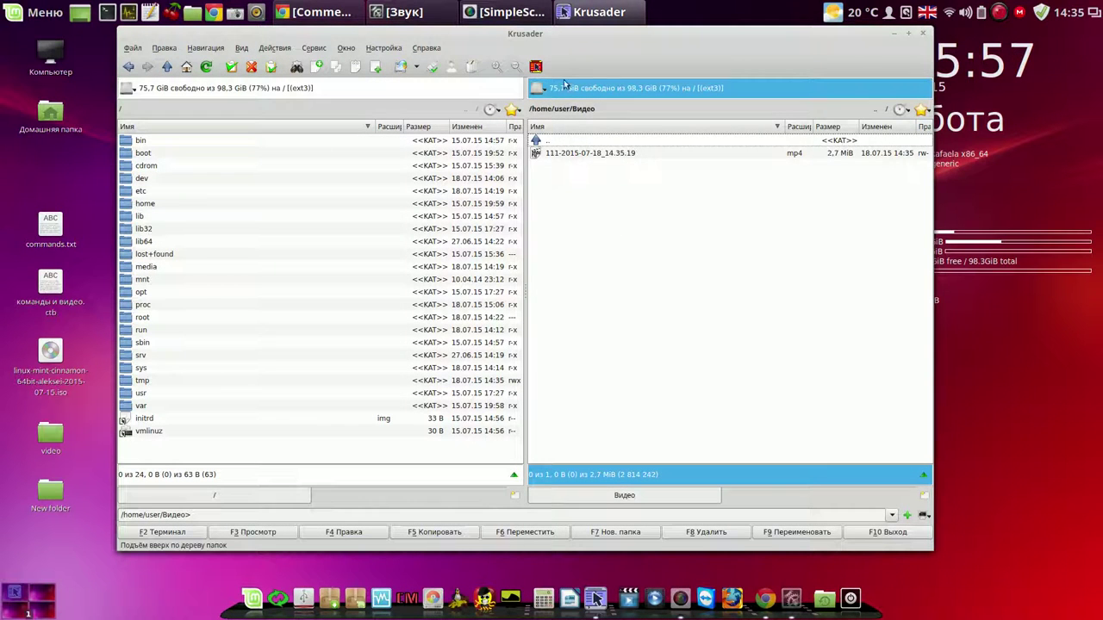
pyautogui.click(316, 49)
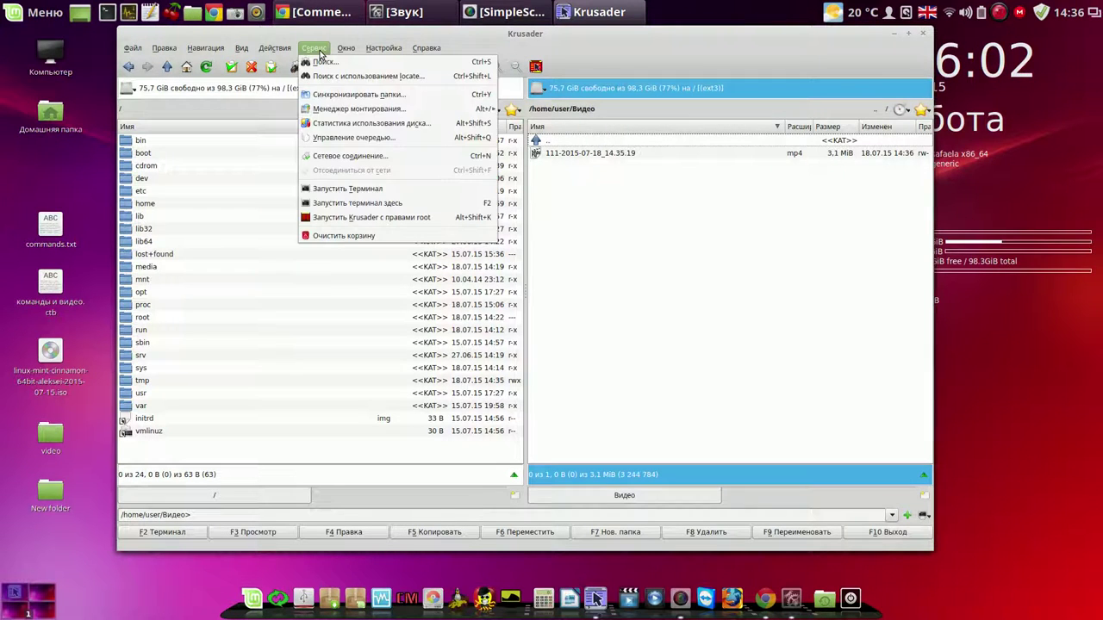
pyautogui.click(351, 222)
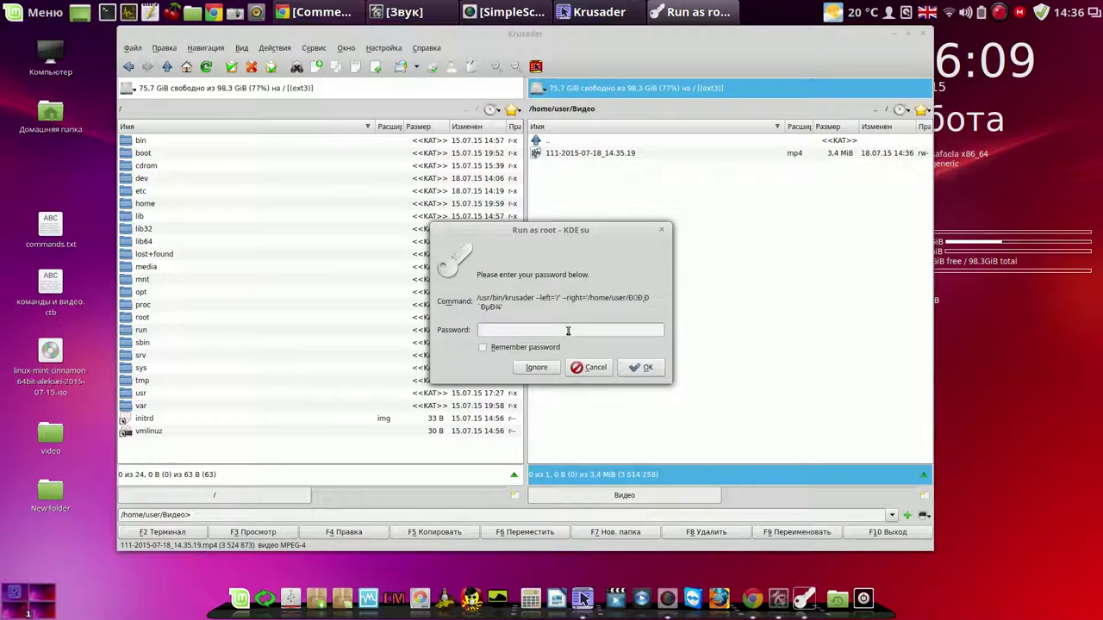
pyautogui.write('****')
pyautogui.press('Return')
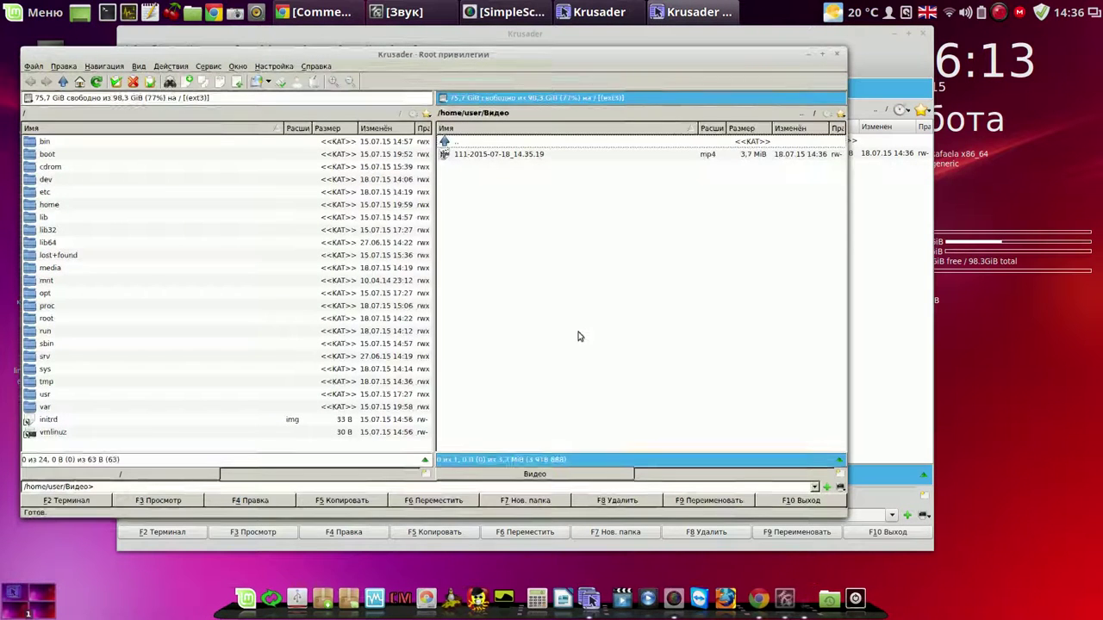
pyautogui.click(924, 33)
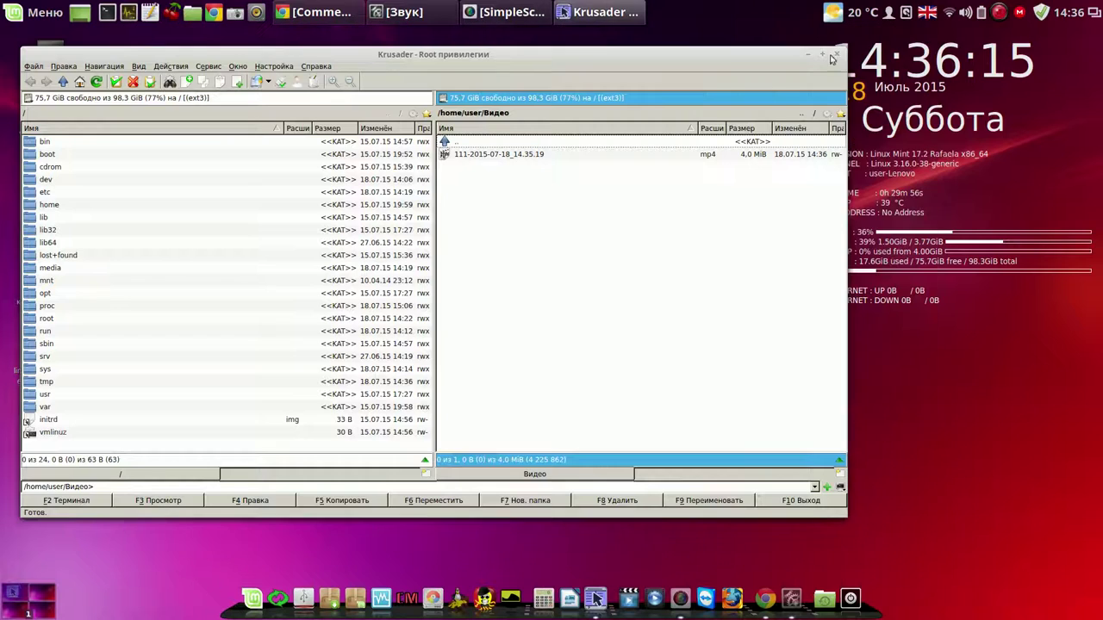
pyautogui.moveTo(720, 59); pyautogui.dragTo(886, 45)
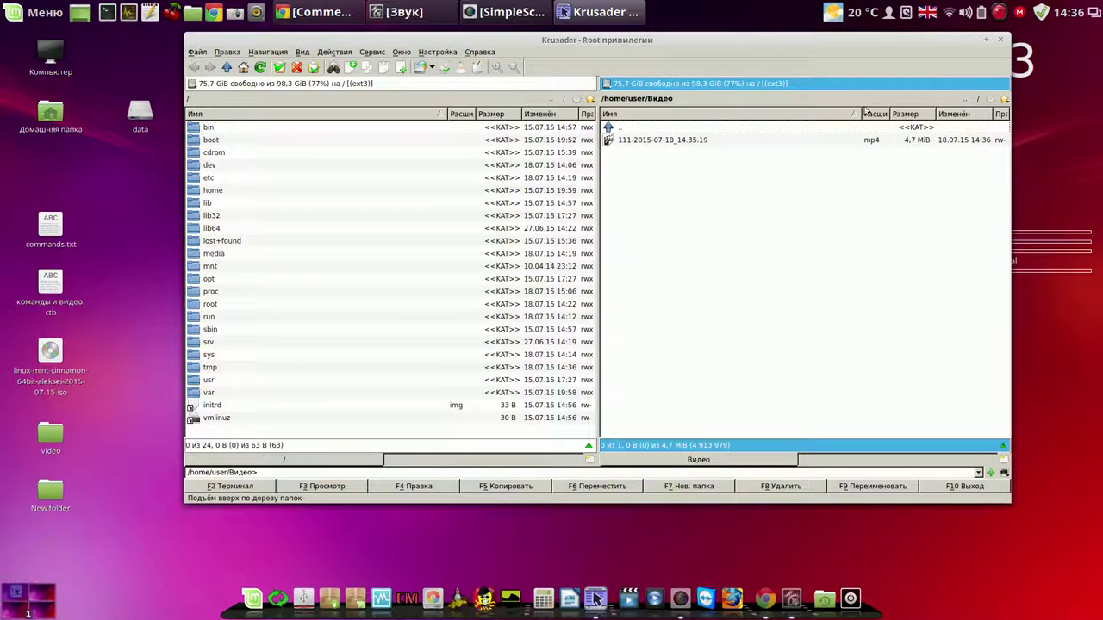
# Step: Create a folder named 111 in /home/user/Рабочий стол and open it
pyautogui.click(965, 102)
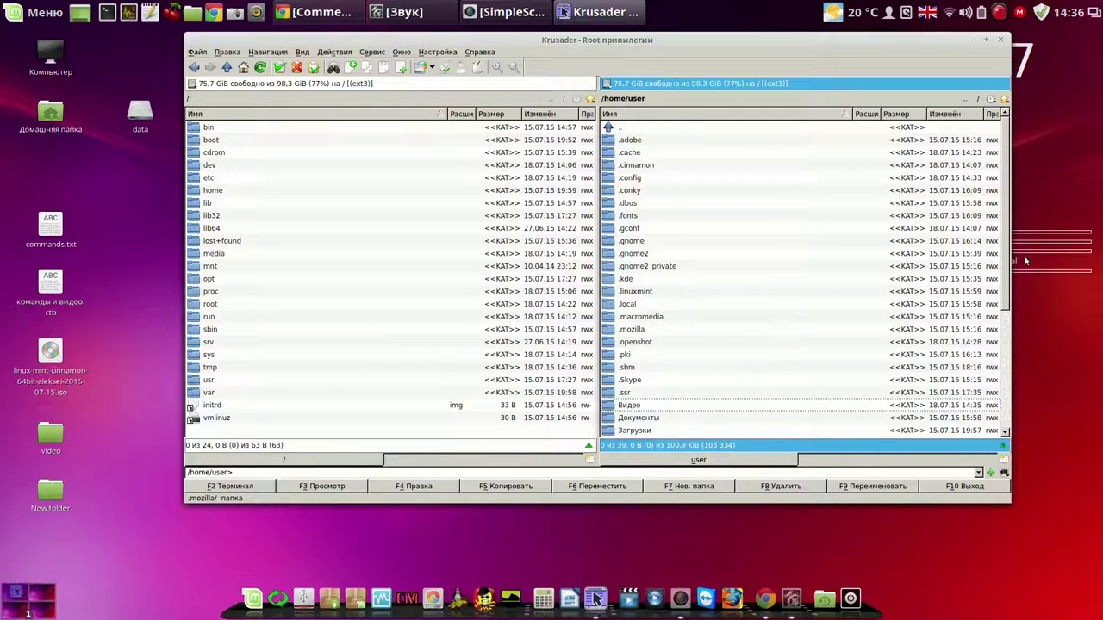
pyautogui.scroll(-3, 1008, 260)
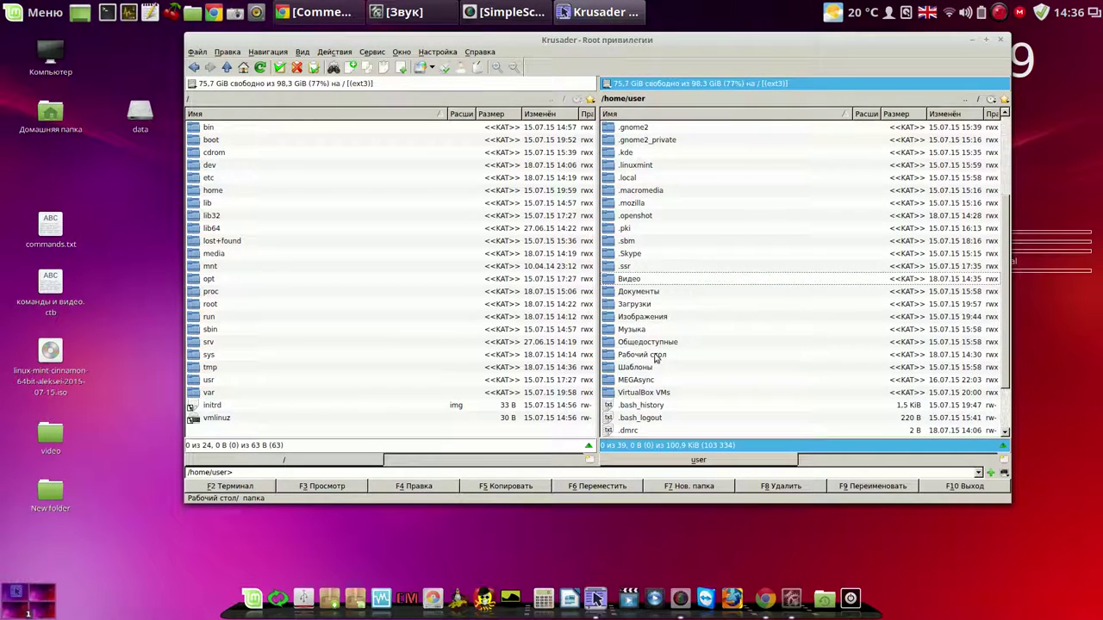
pyautogui.doubleClick(655, 357)
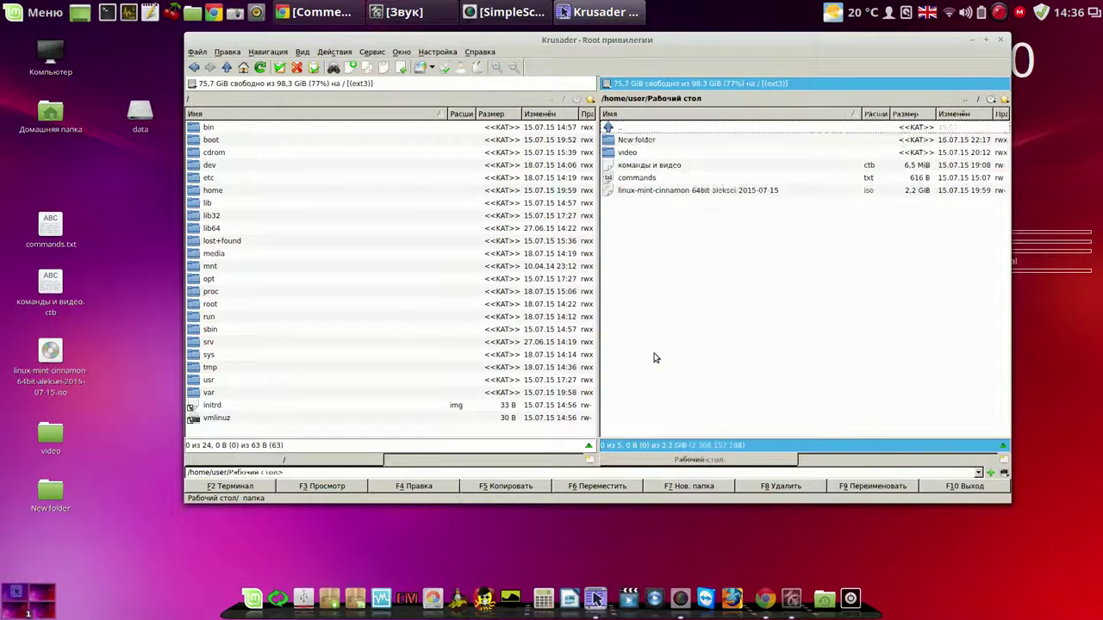
pyautogui.click(709, 485)
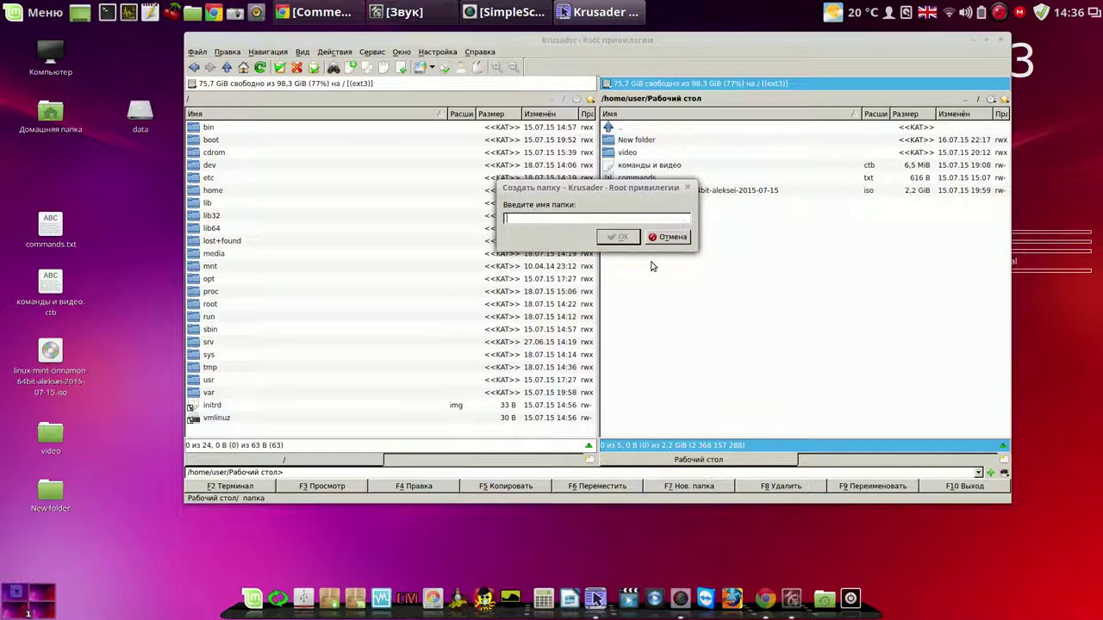
pyautogui.write('111')
pyautogui.press('Return')
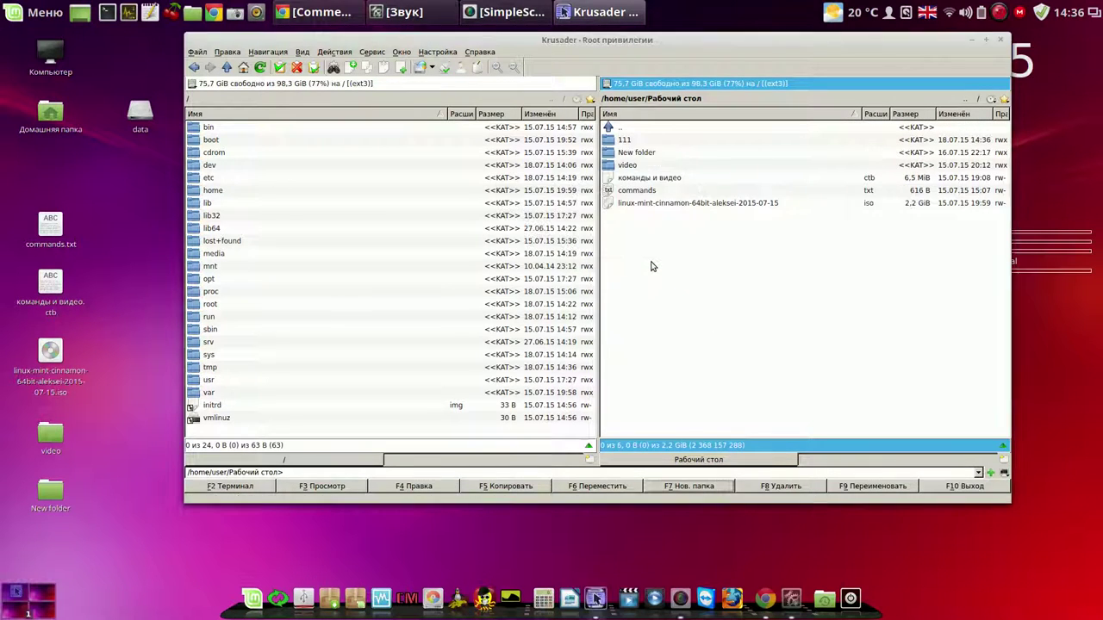
pyautogui.press('Down')
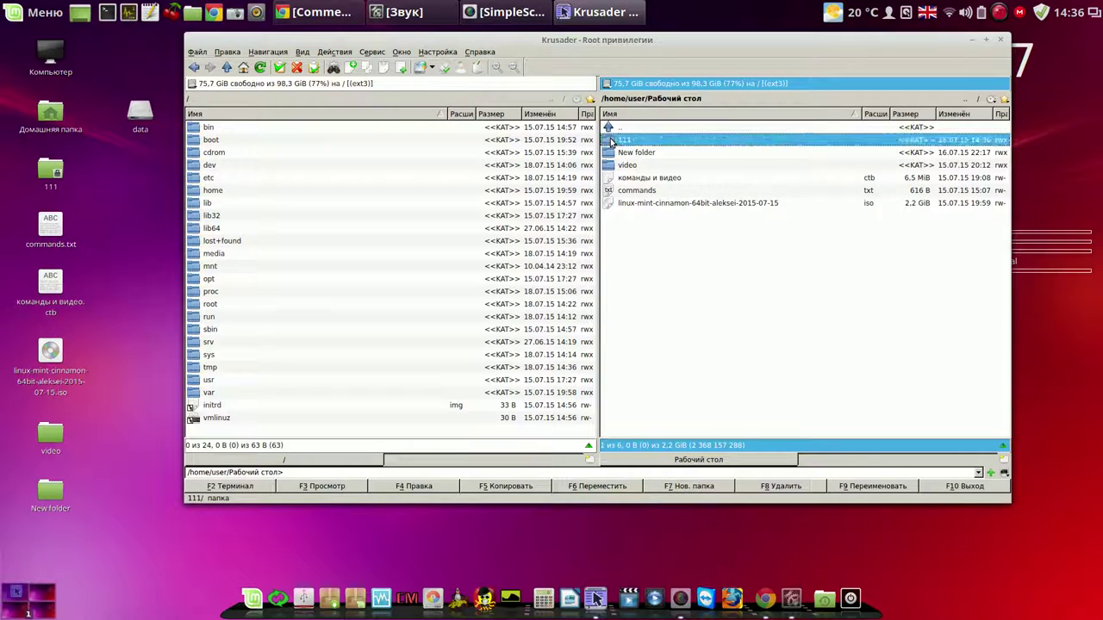
pyautogui.press('Return')
# Step: Search the /home folder for files using the name filter .jpg
pyautogui.click(270, 291)
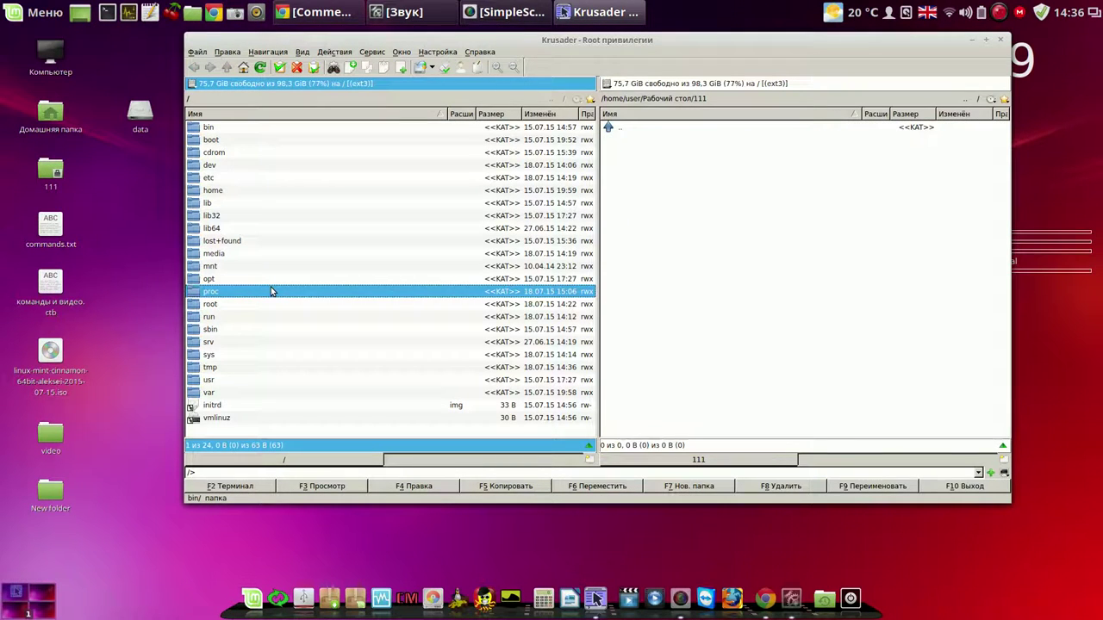
pyautogui.click(334, 68)
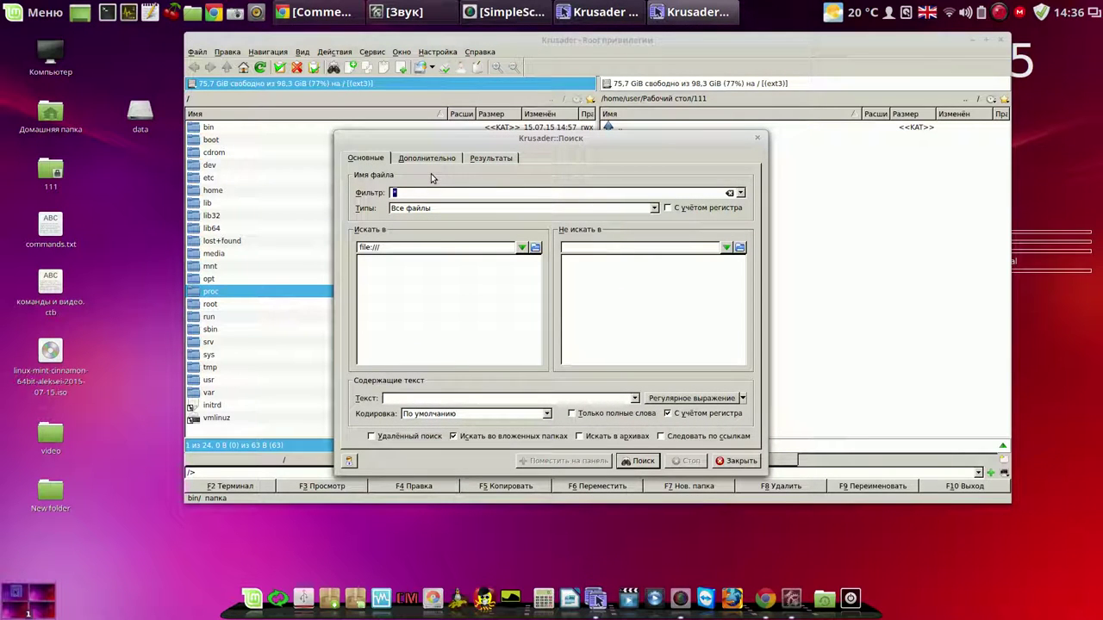
pyautogui.write('*.j')
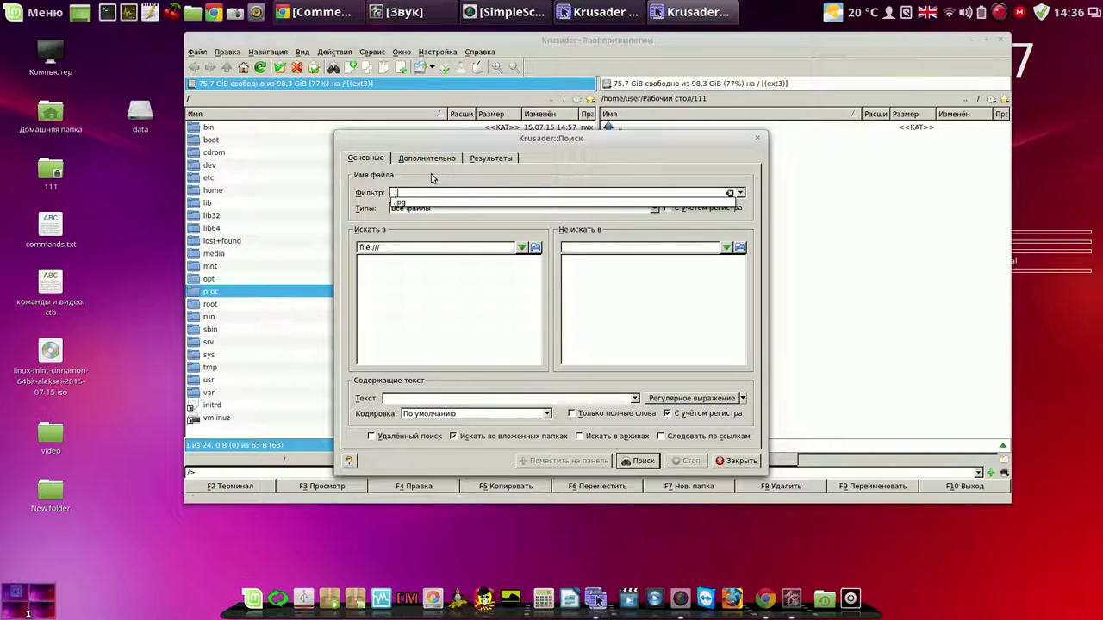
pyautogui.write('pg')
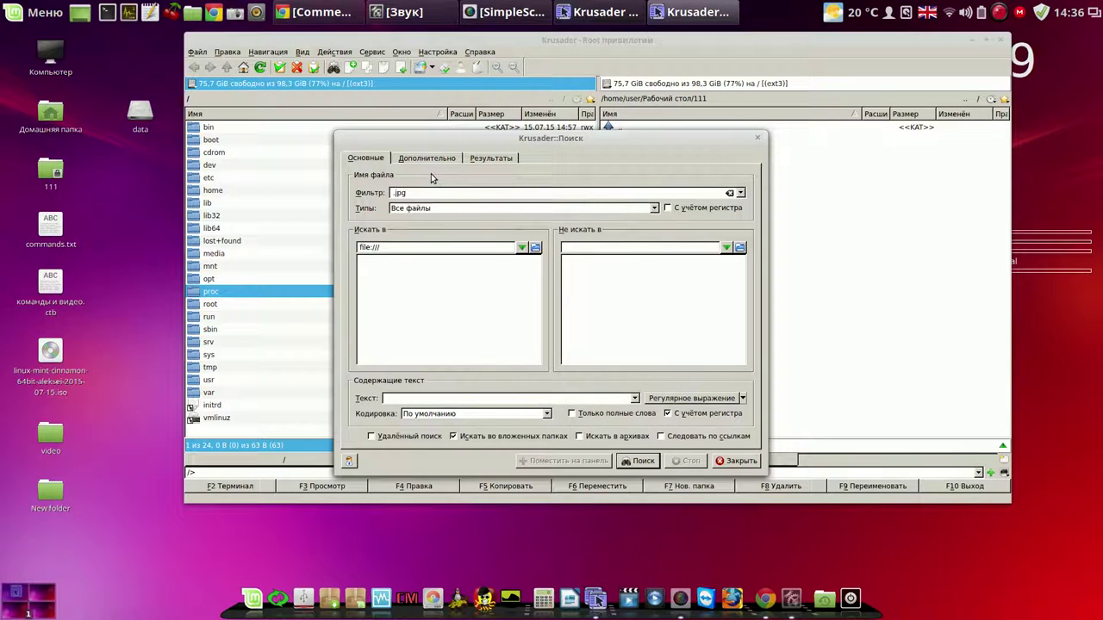
pyautogui.click(535, 249)
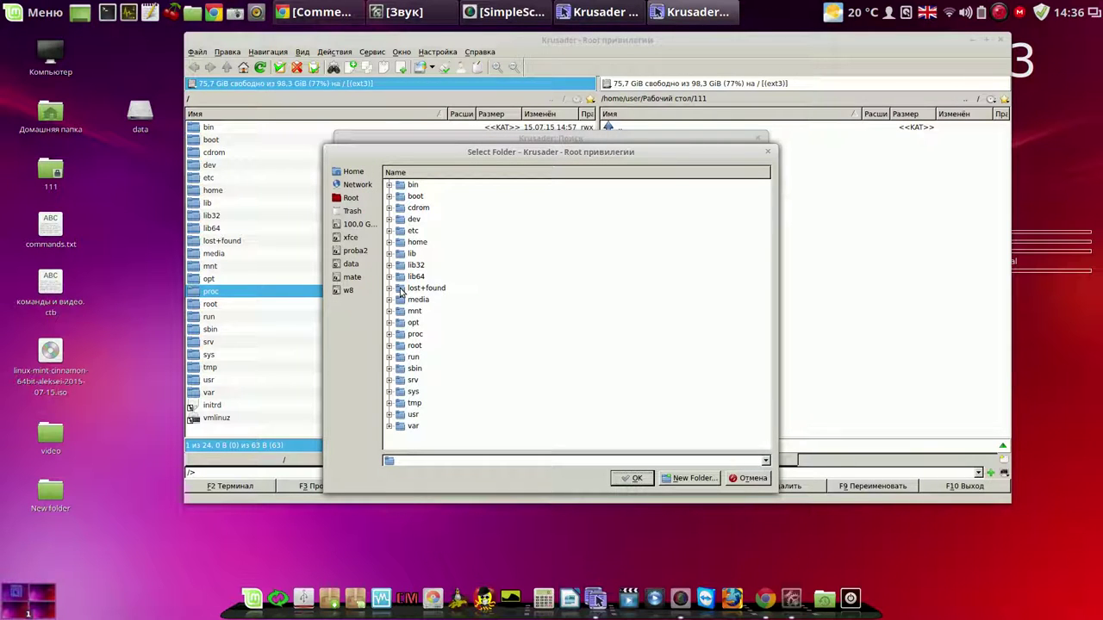
pyautogui.click(402, 244)
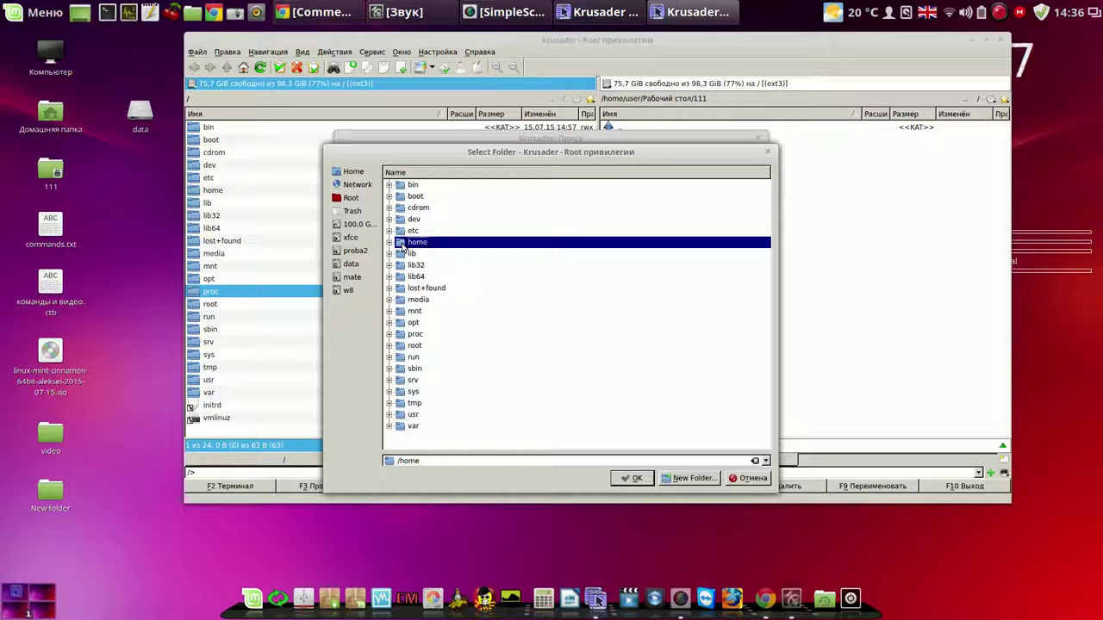
pyautogui.click(634, 479)
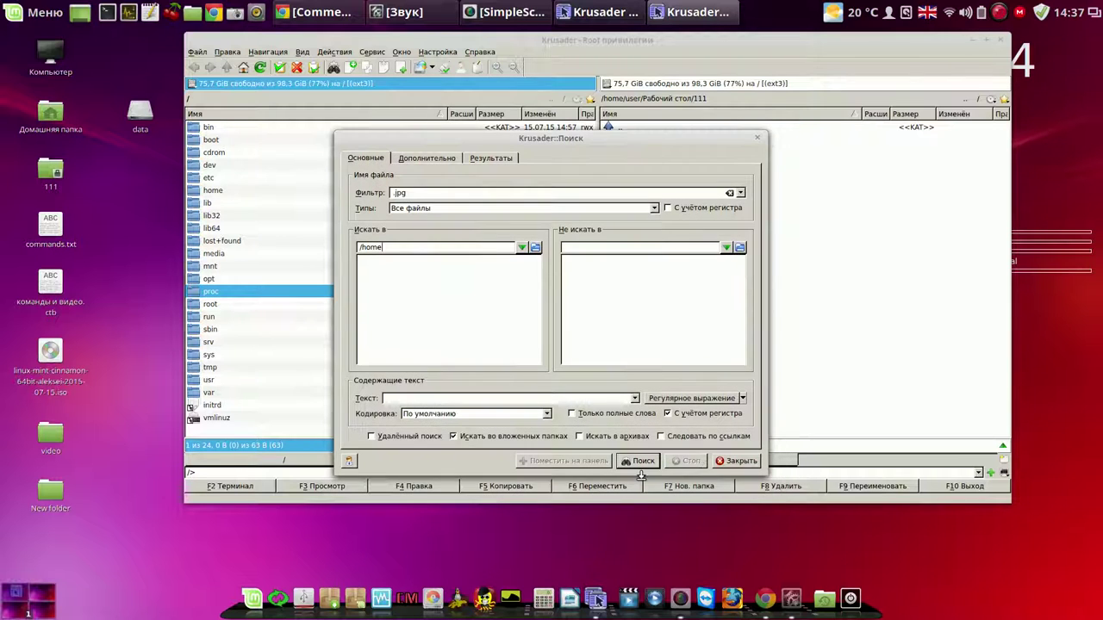
pyautogui.click(522, 248)
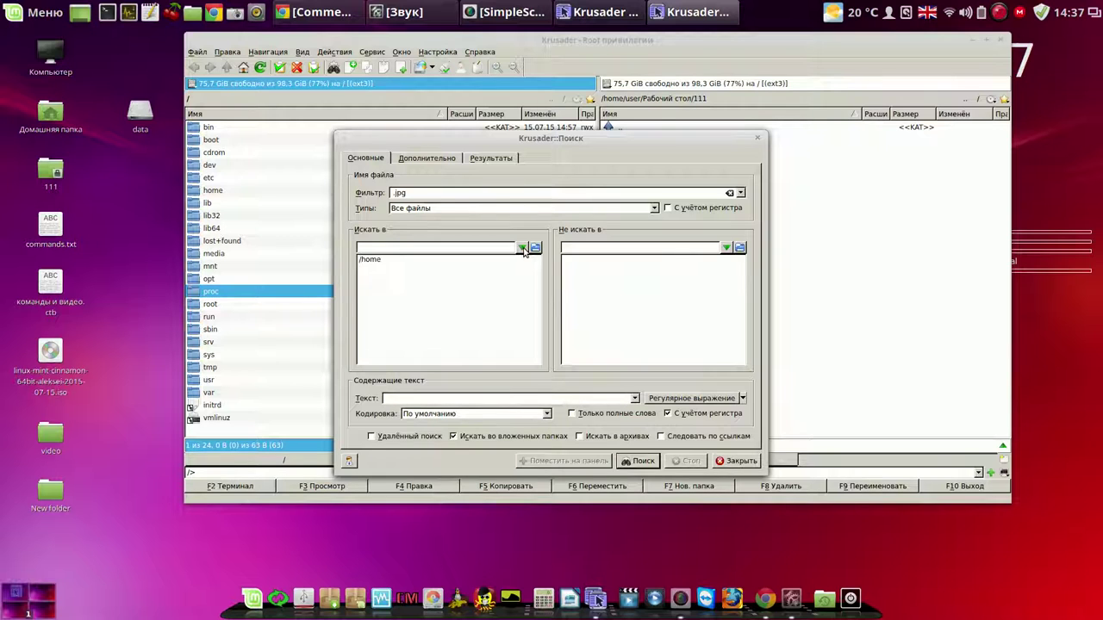
pyautogui.click(638, 462)
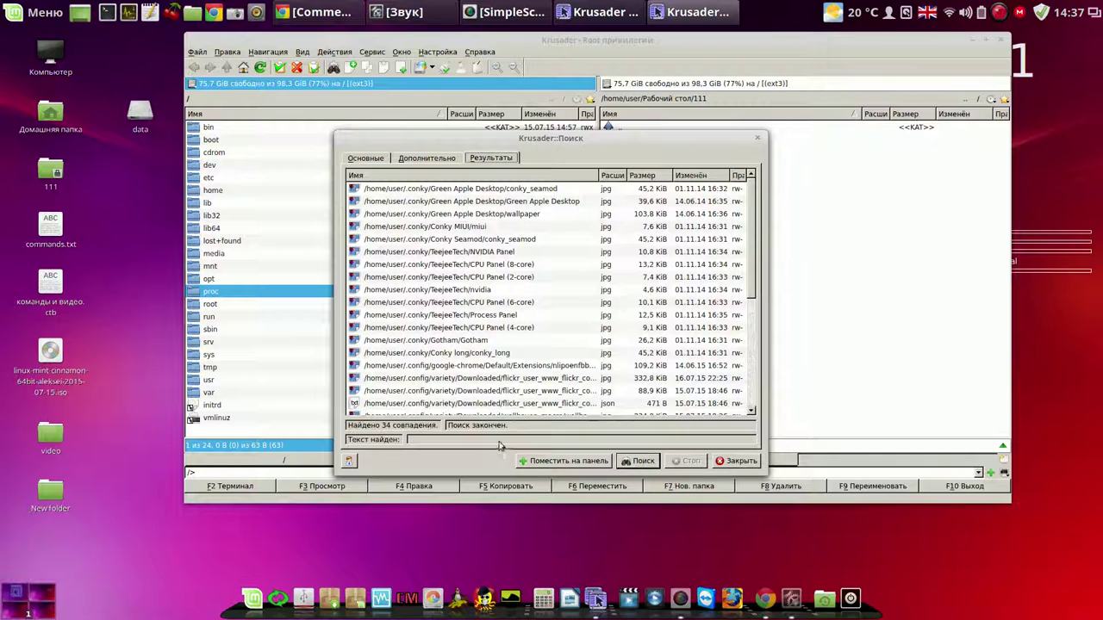
# Step: List the search results as a file collection and copy all of them to the 111 folder, skipping the duplicate conky_seamod.jpg
pyautogui.click(558, 462)
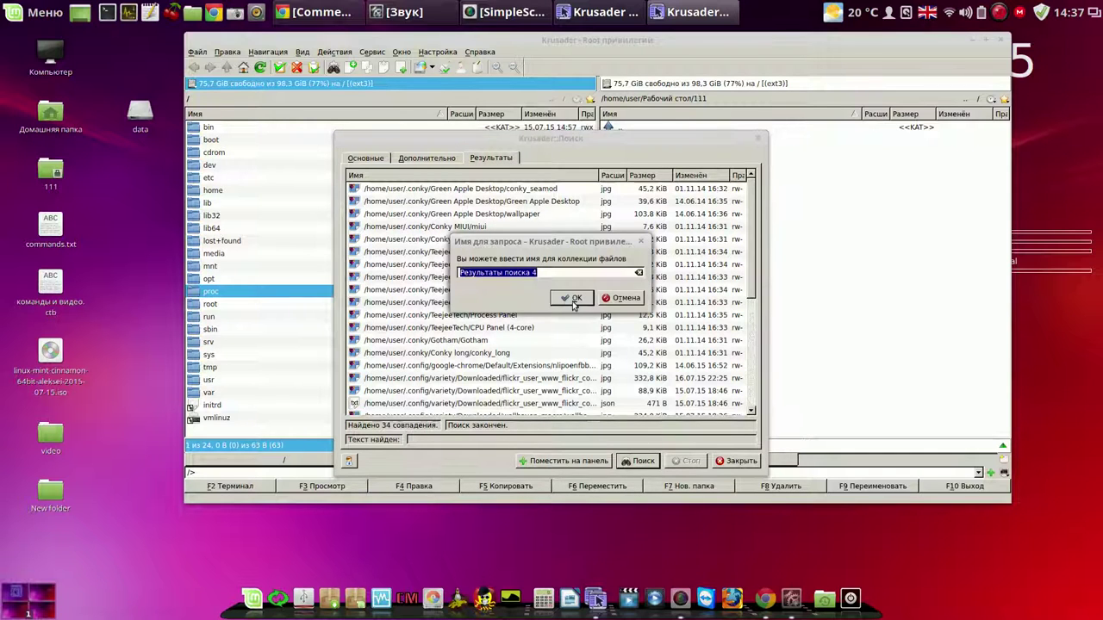
pyautogui.click(574, 300)
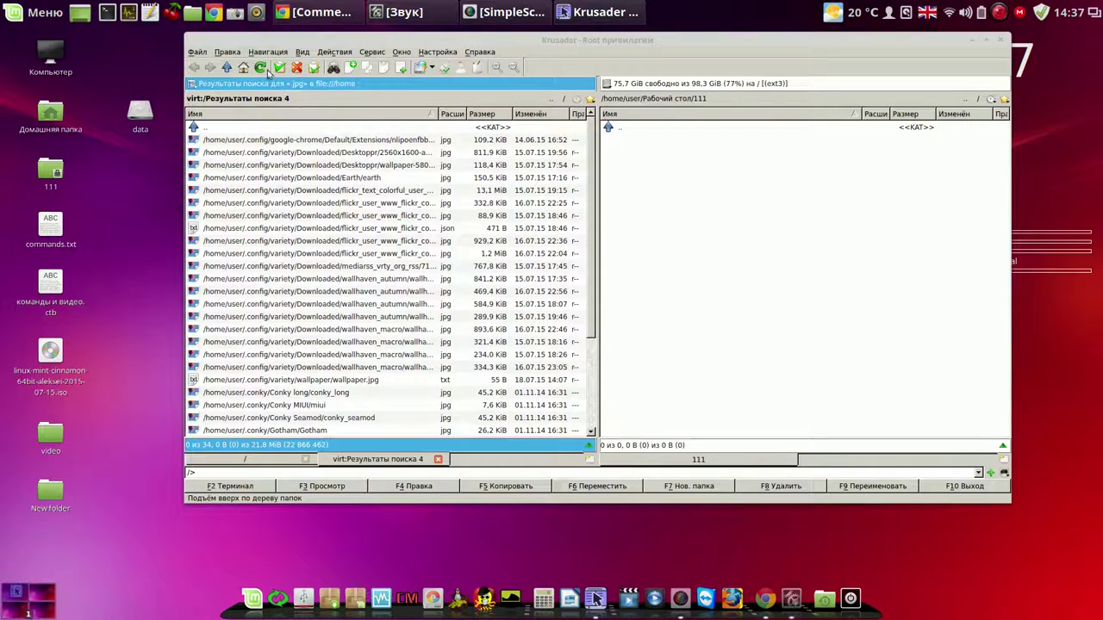
pyautogui.click(469, 330)
pyautogui.hotkey('ctrl', 'a')
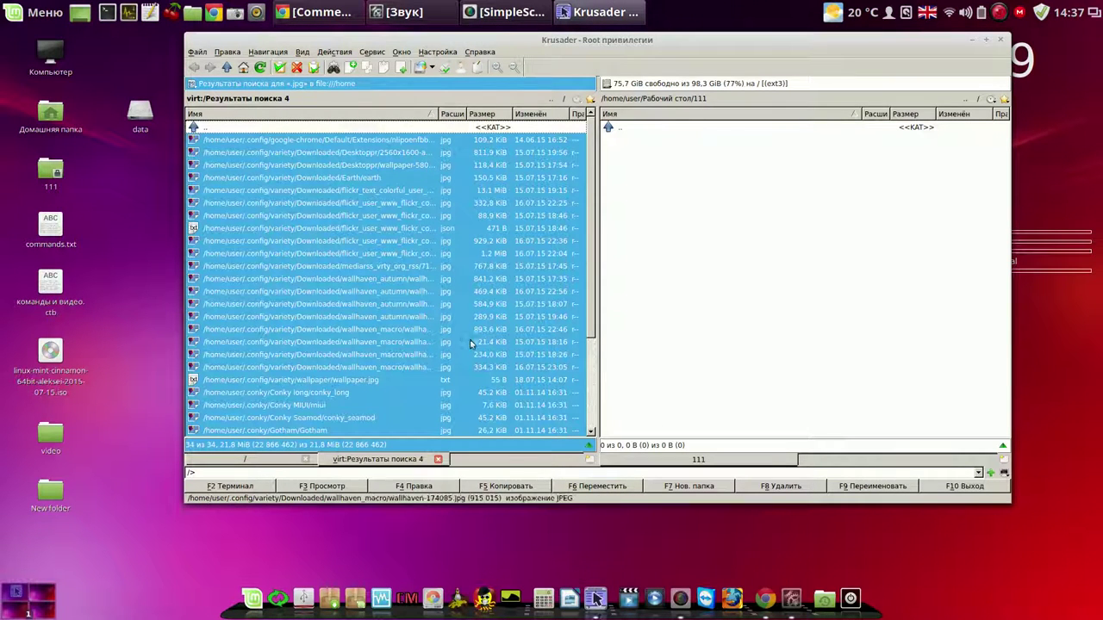
pyautogui.click(505, 487)
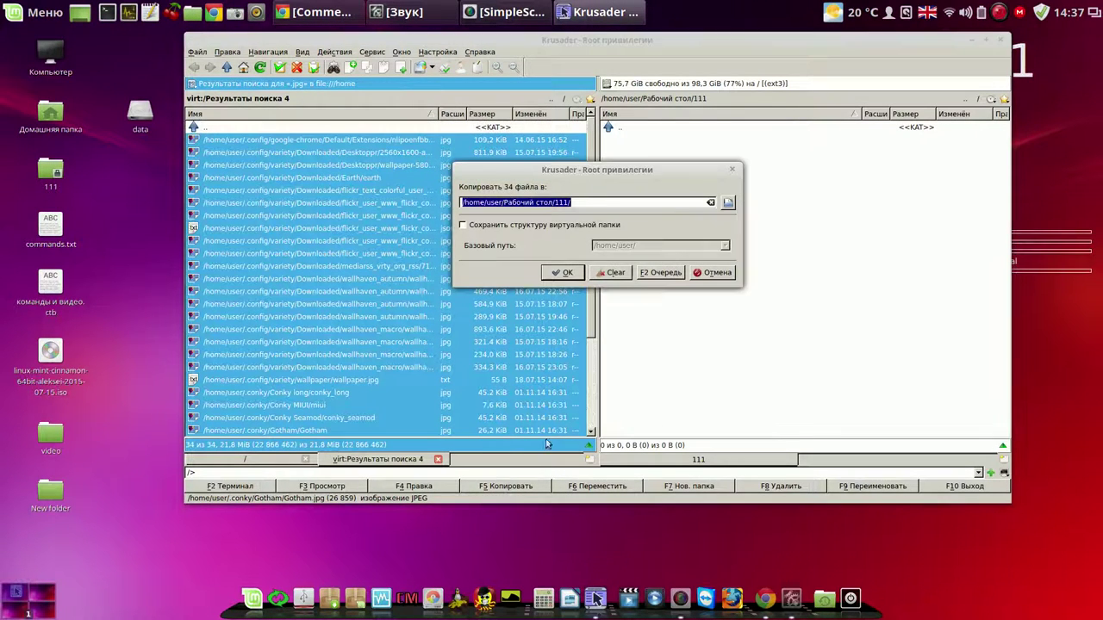
pyautogui.click(561, 273)
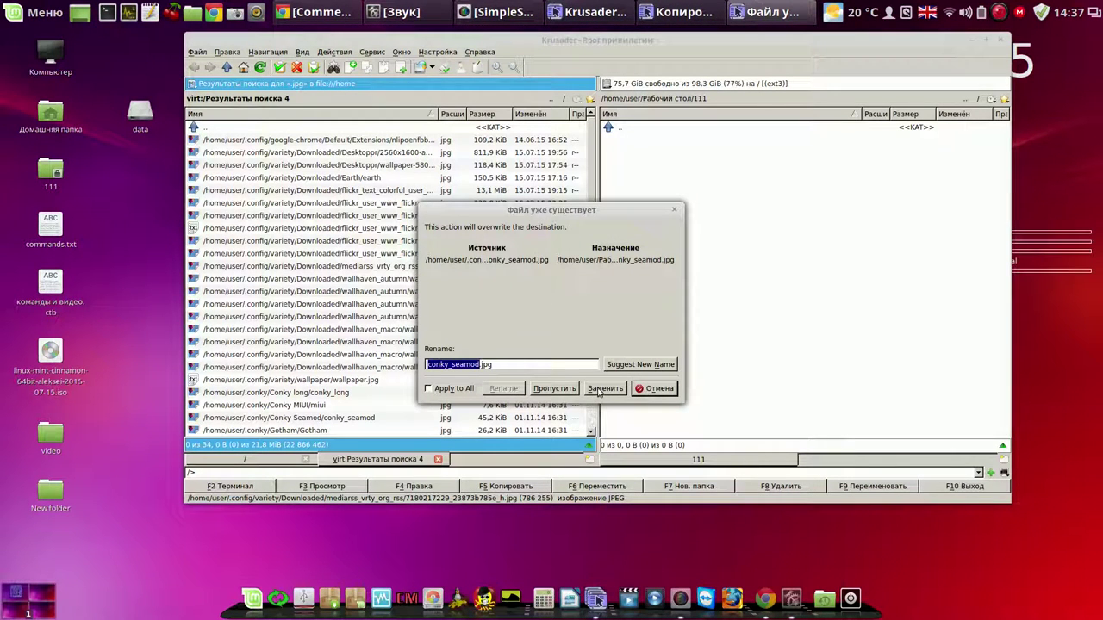
pyautogui.click(554, 389)
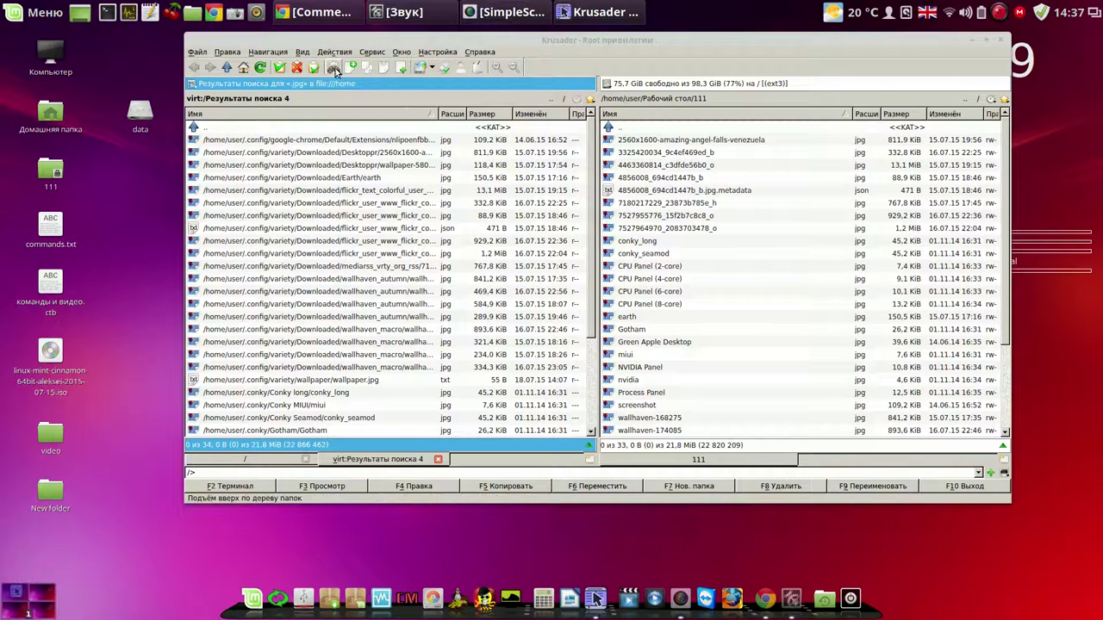
# Step: Create a folder named mp3 in /home/user/Рабочий стол and open it
pyautogui.click(965, 100)
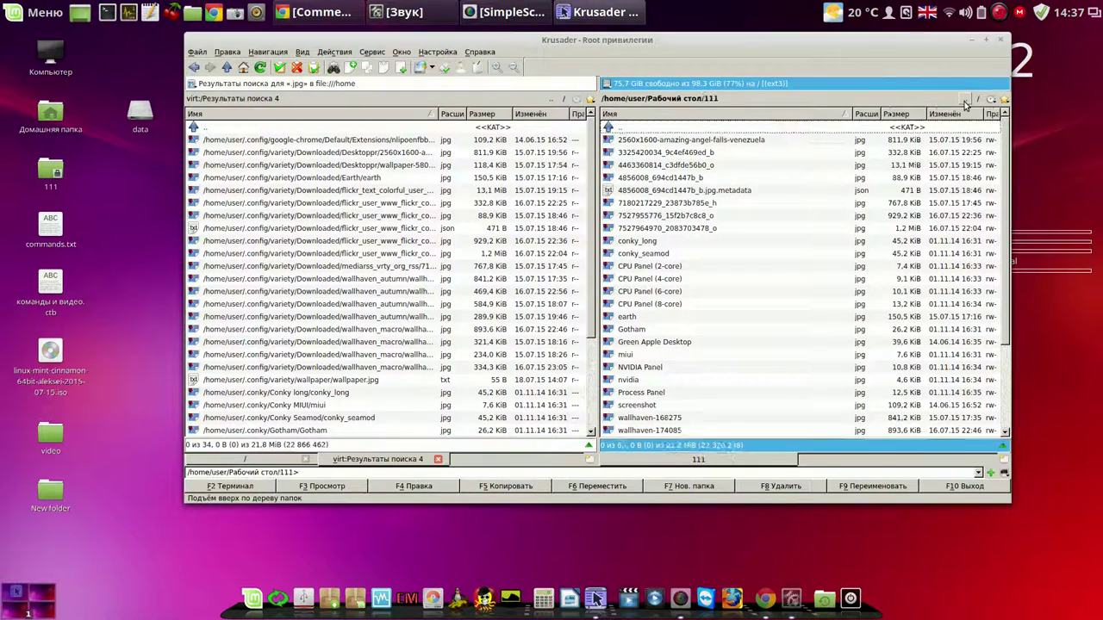
pyautogui.click(708, 488)
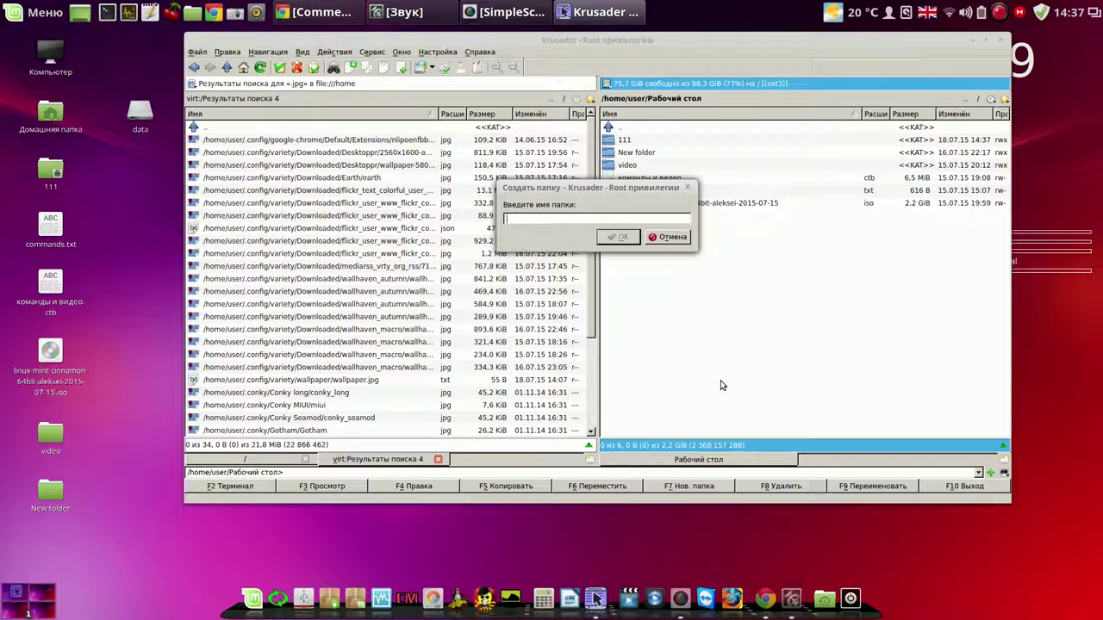
pyautogui.write('p3')
pyautogui.click(618, 237)
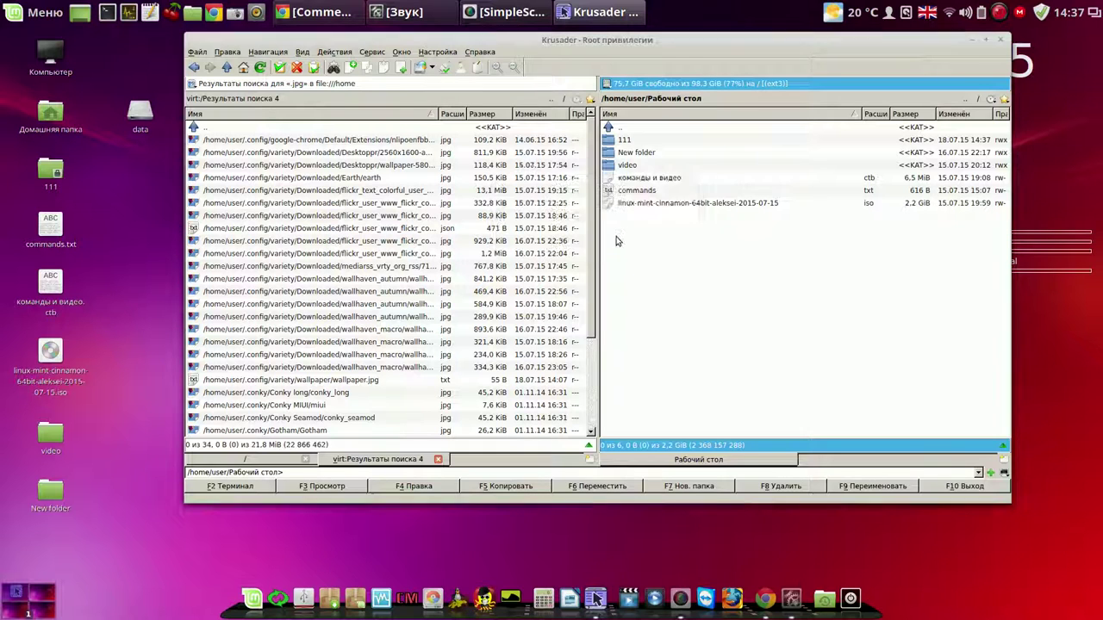
pyautogui.doubleClick(617, 153)
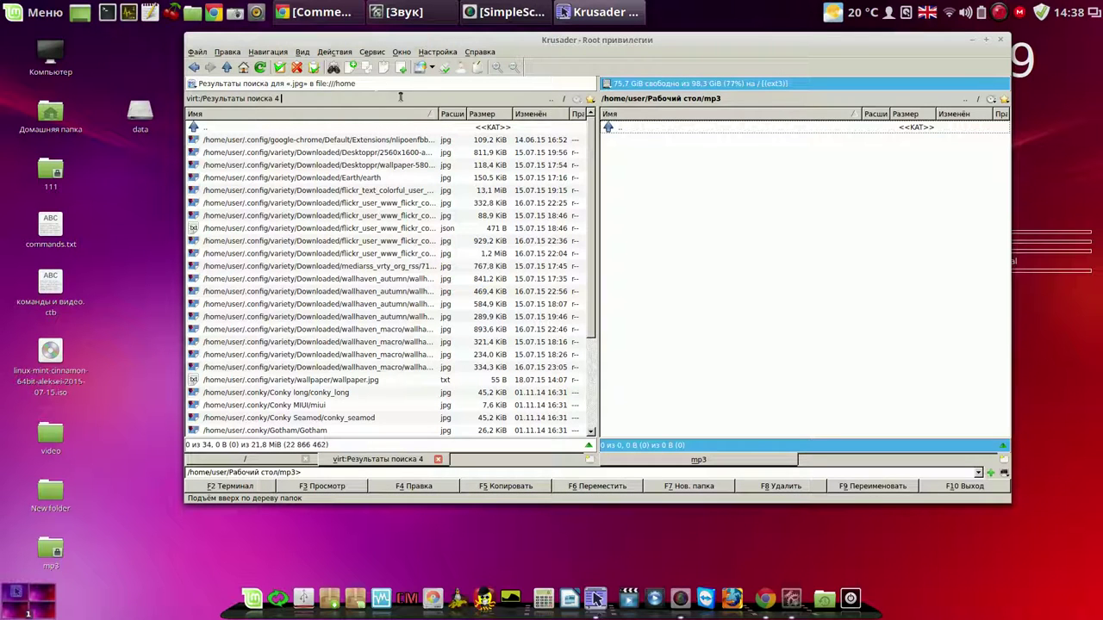
# Step: Search the /home folder for files using the name filter .mp3
pyautogui.click(332, 68)
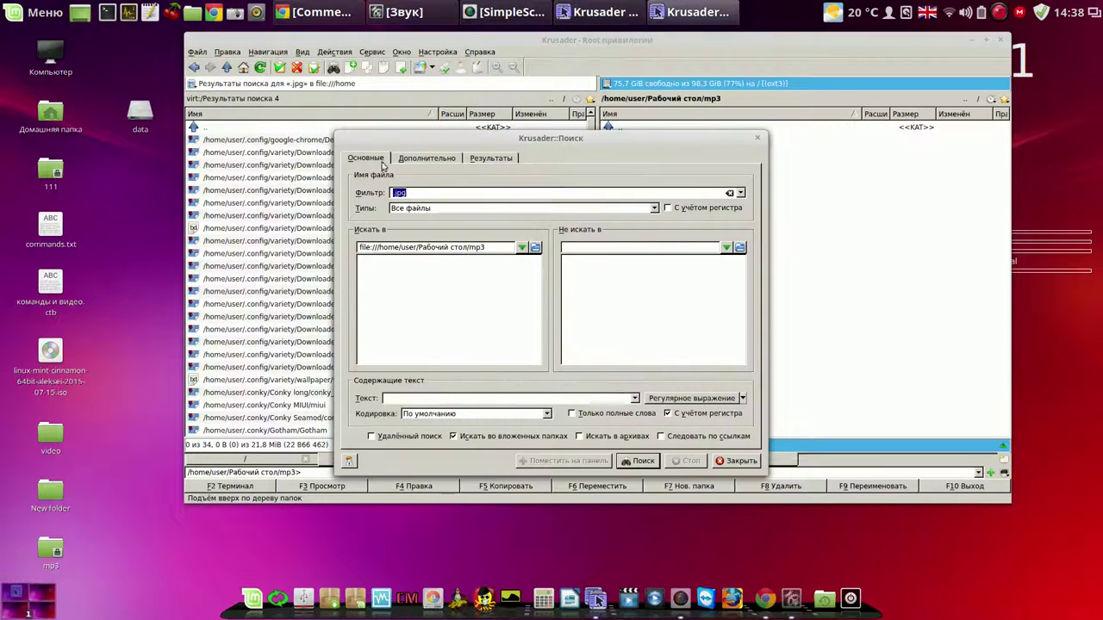
pyautogui.click(412, 193)
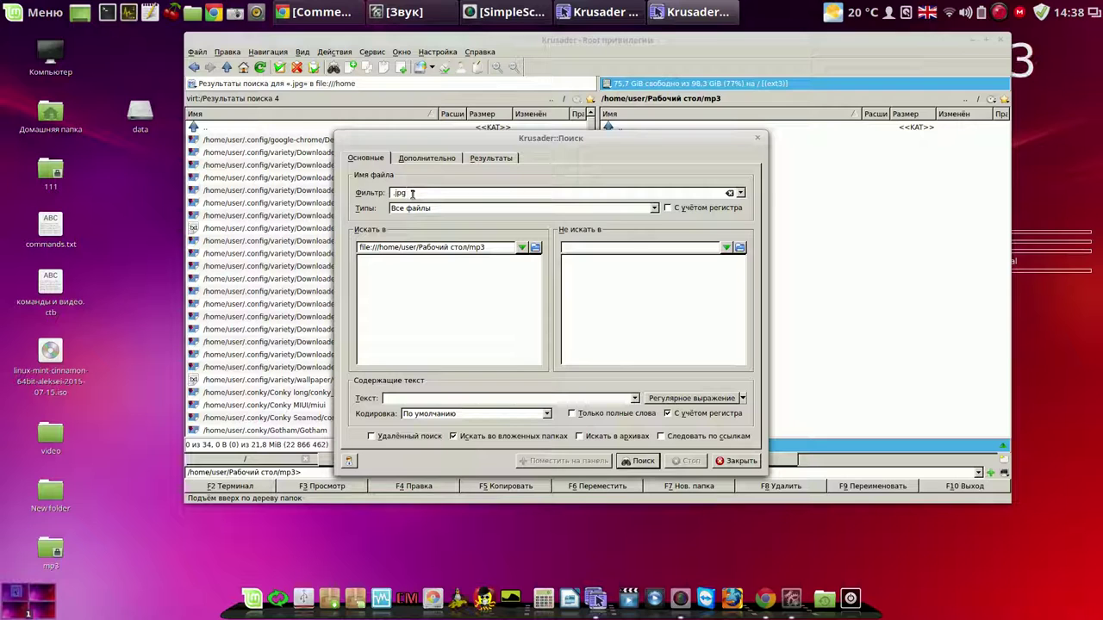
pyautogui.press('BackSpace')
pyautogui.press('BackSpace')
pyautogui.write('m')
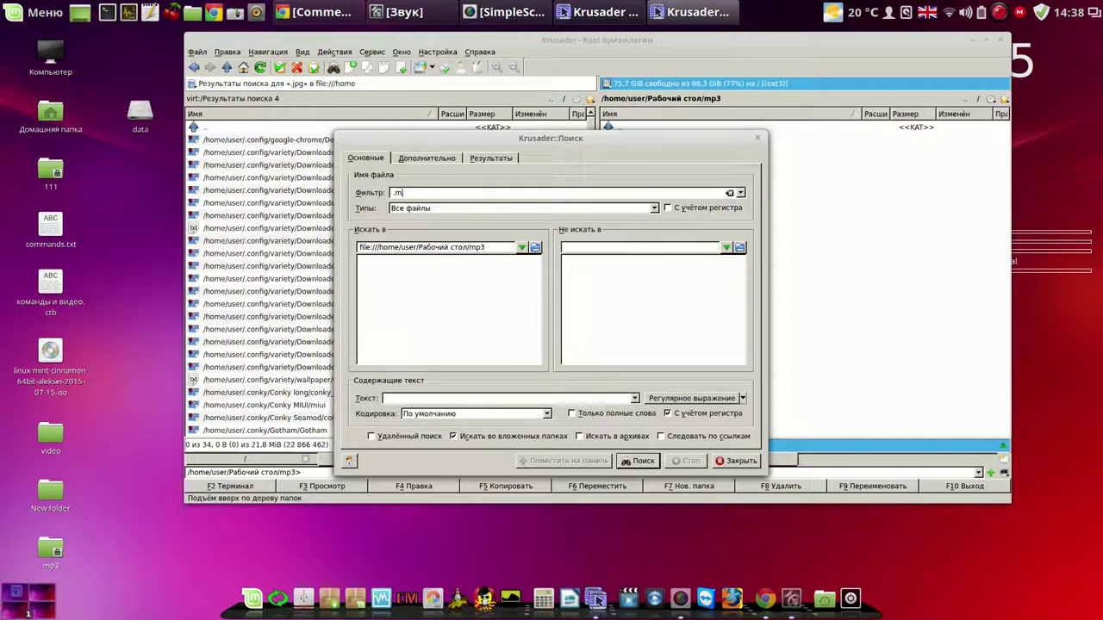
pyautogui.write('p3')
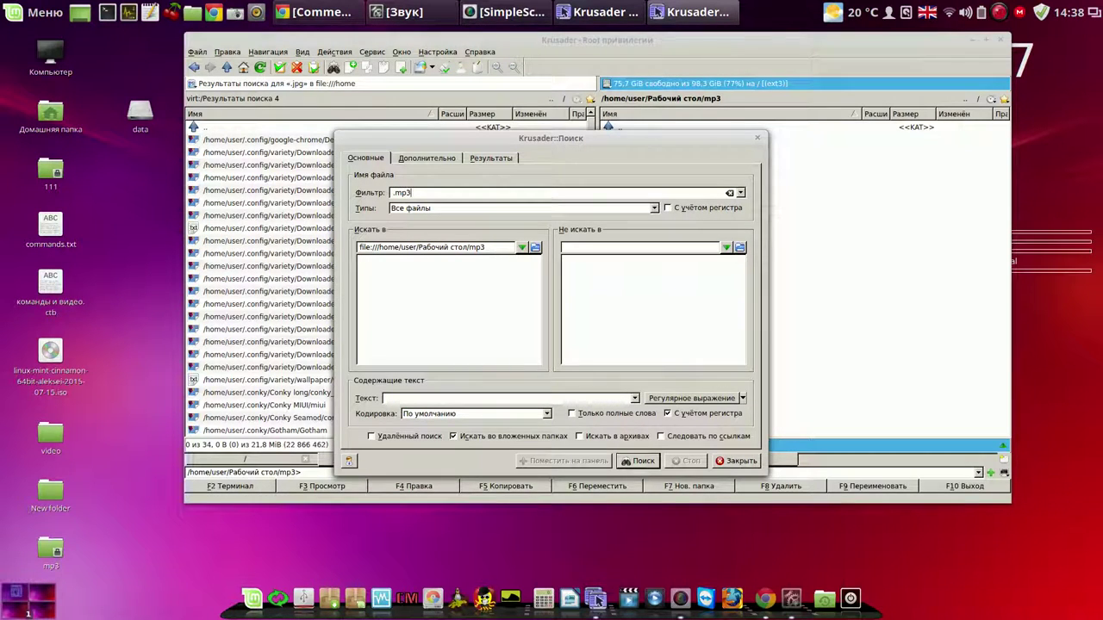
pyautogui.click(534, 248)
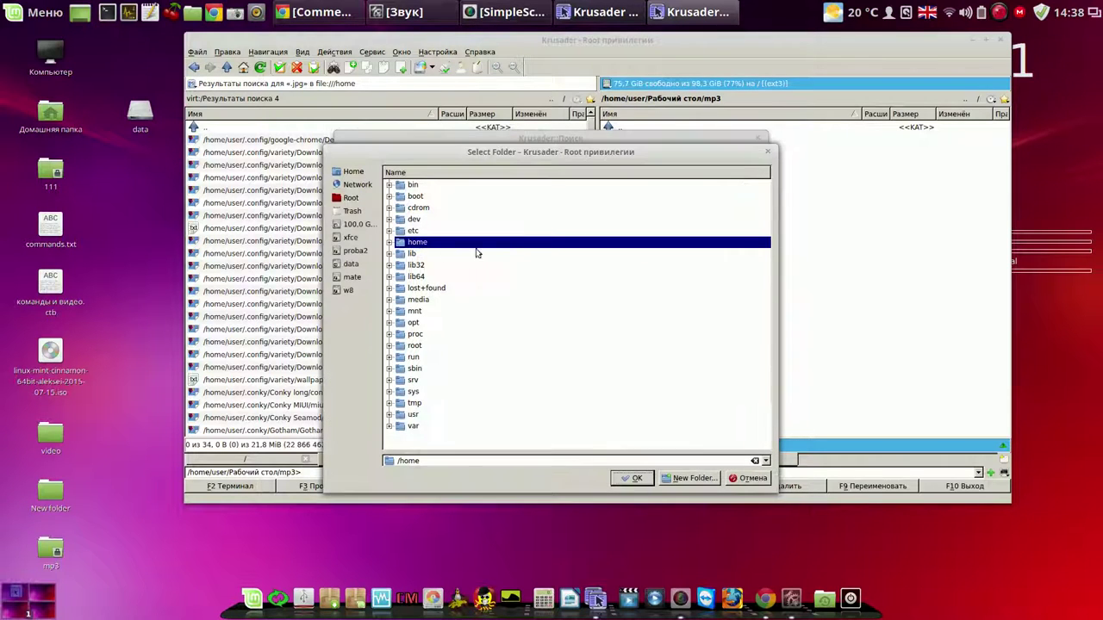
pyautogui.click(636, 479)
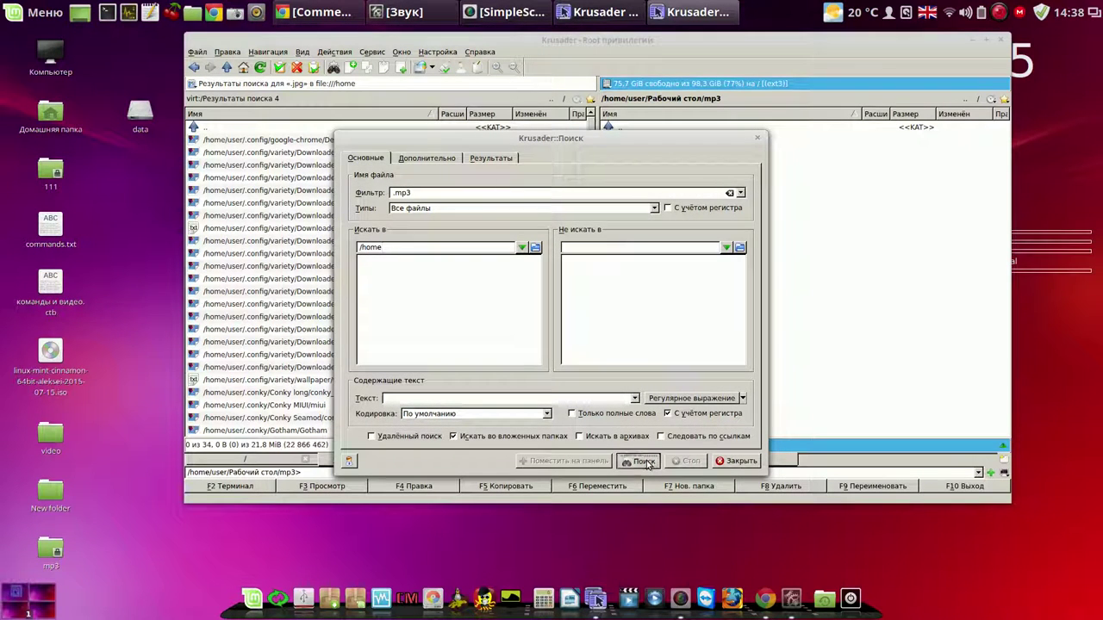
pyautogui.click(642, 461)
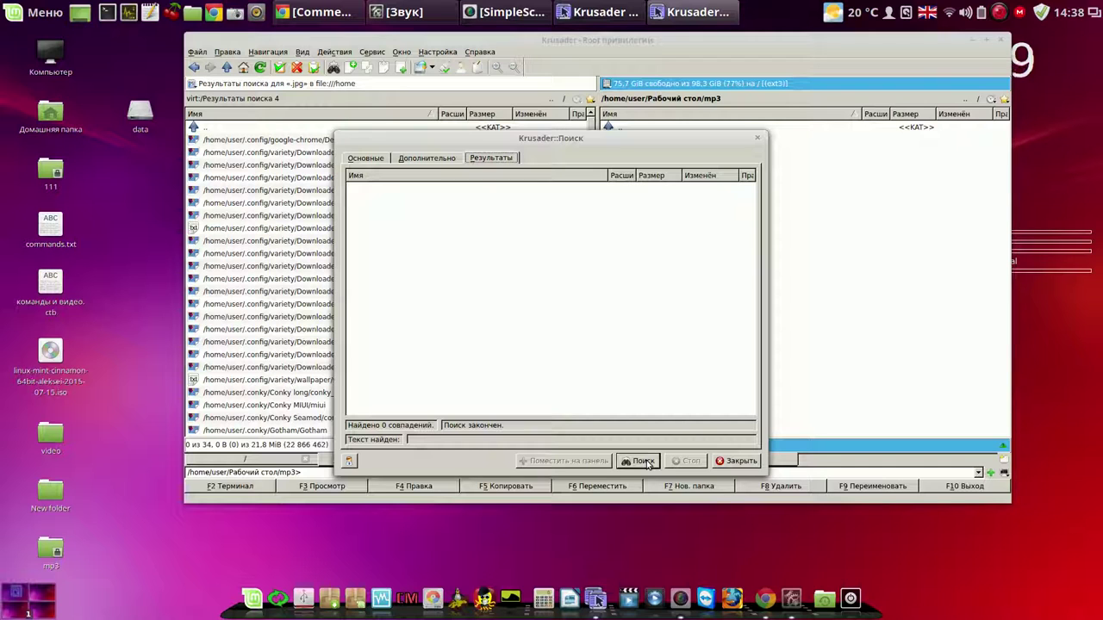
# Step: Repeat the .mp3 search in the data partition's folder, /media/root/data
pyautogui.click(366, 157)
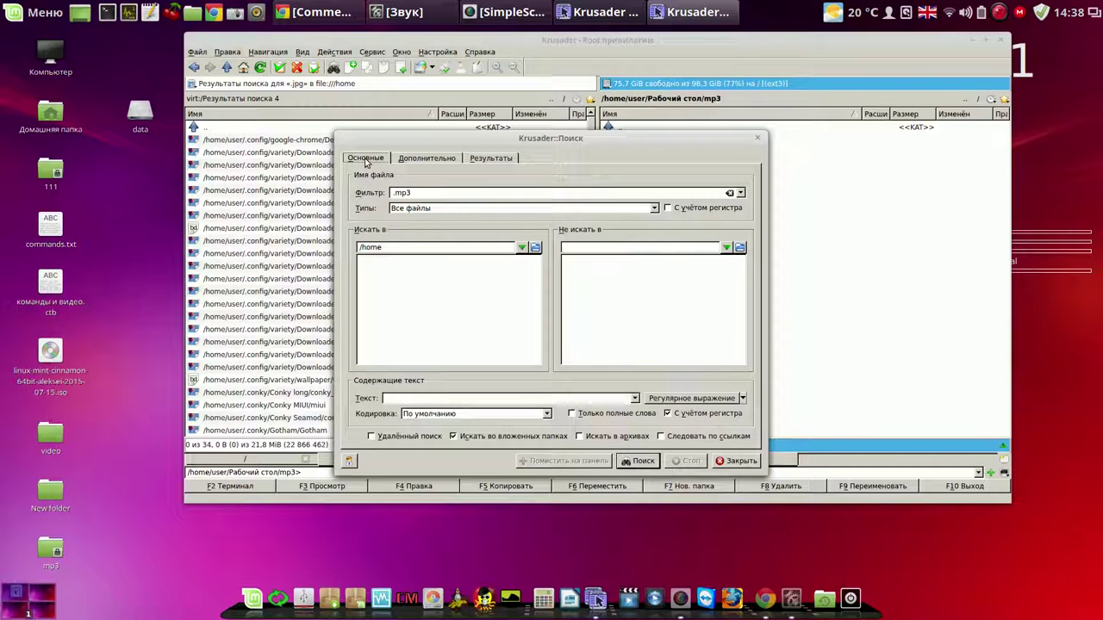
pyautogui.click(535, 248)
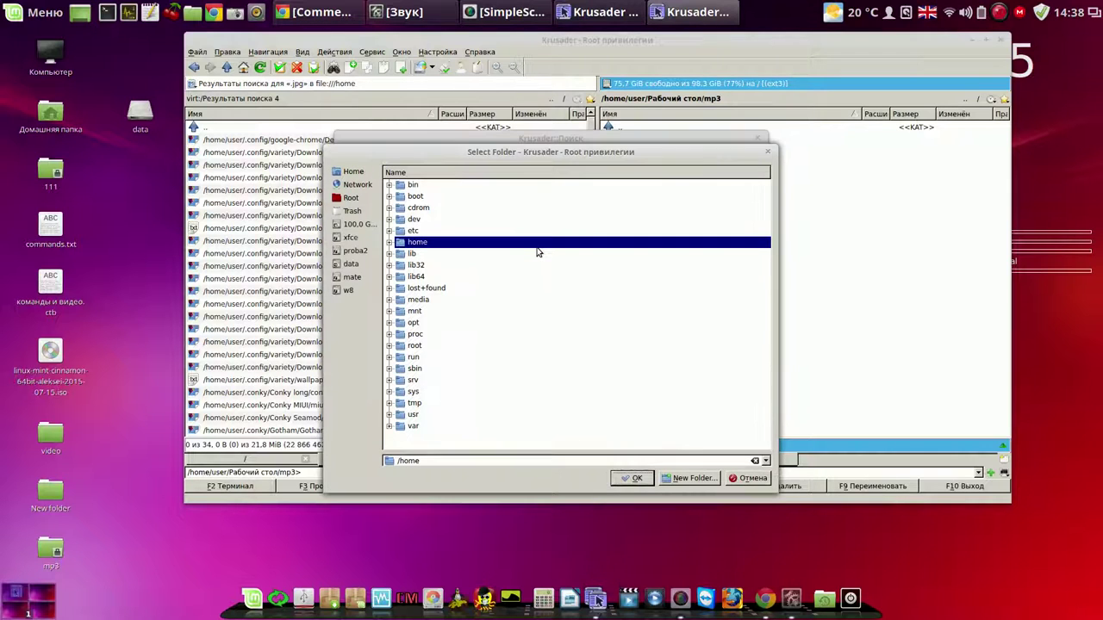
pyautogui.click(353, 264)
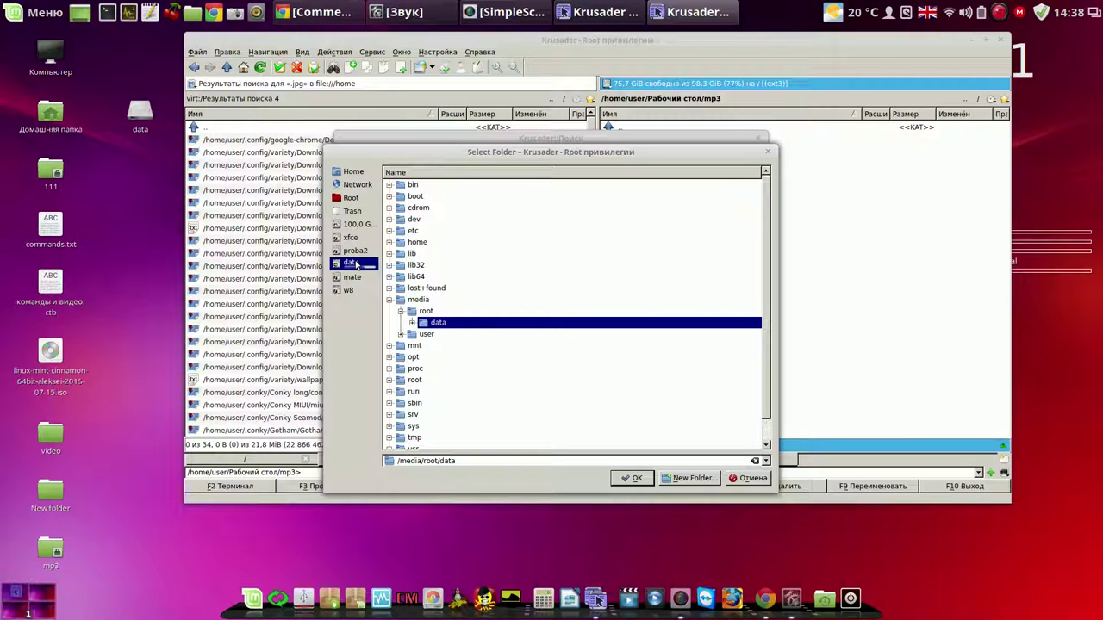
pyautogui.click(636, 479)
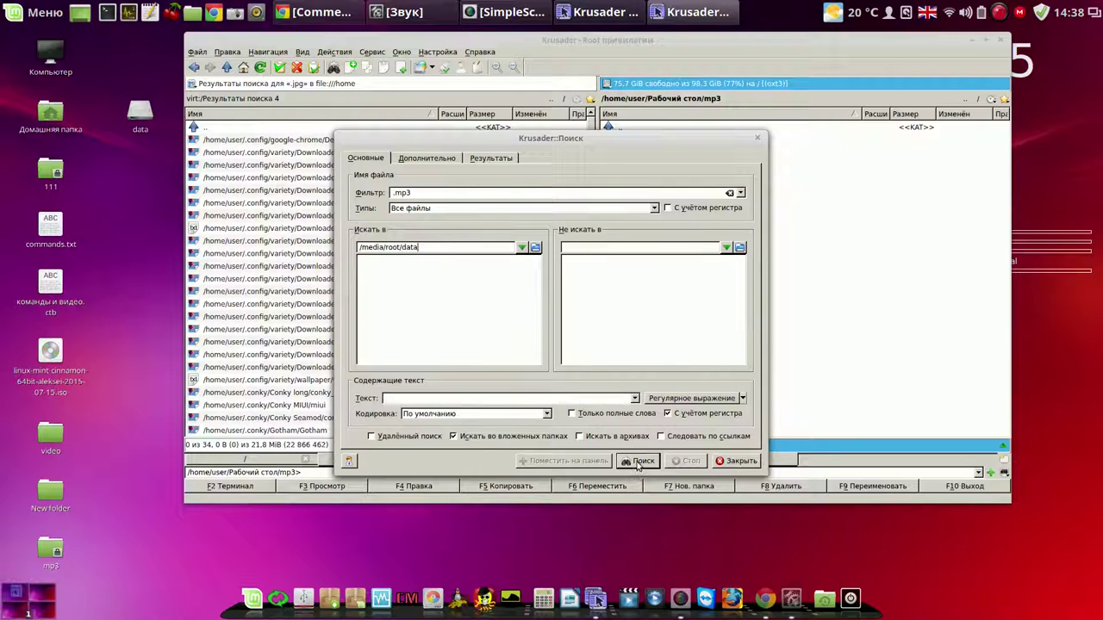
pyautogui.click(639, 461)
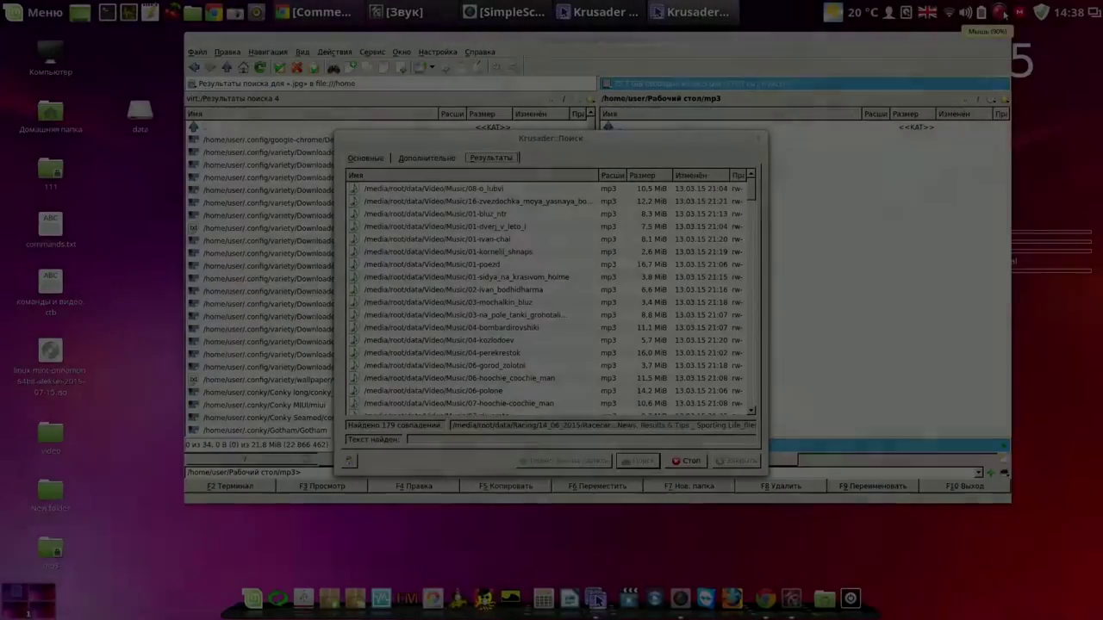
pyautogui.click(999, 13)
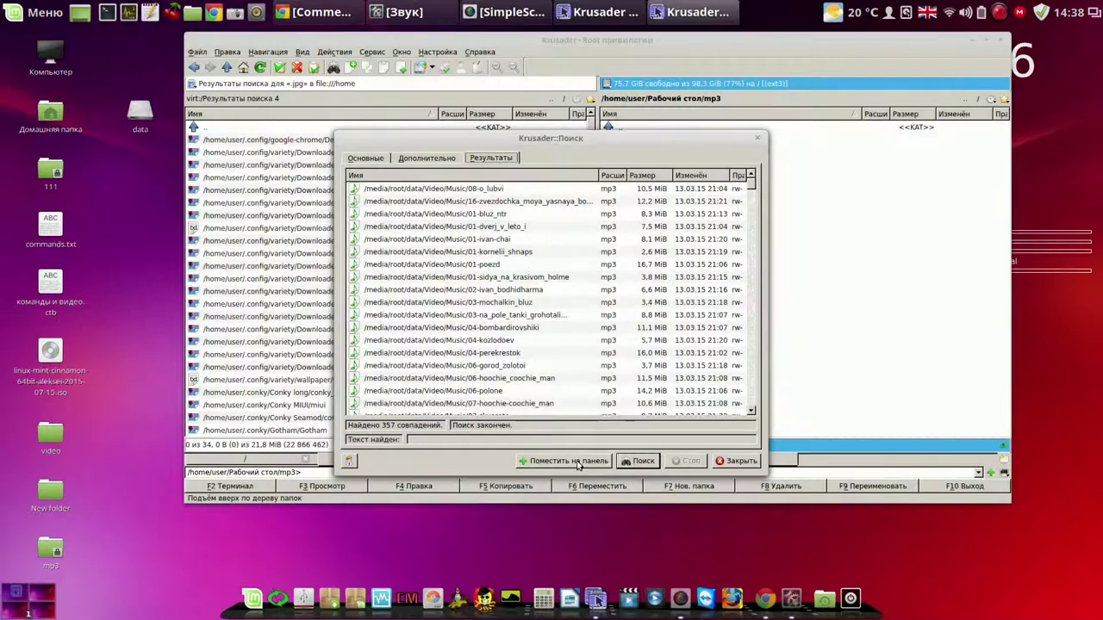
# Step: List the found .mp3 files in a file panel as a search results collection
pyautogui.click(593, 461)
pyautogui.click(568, 298)
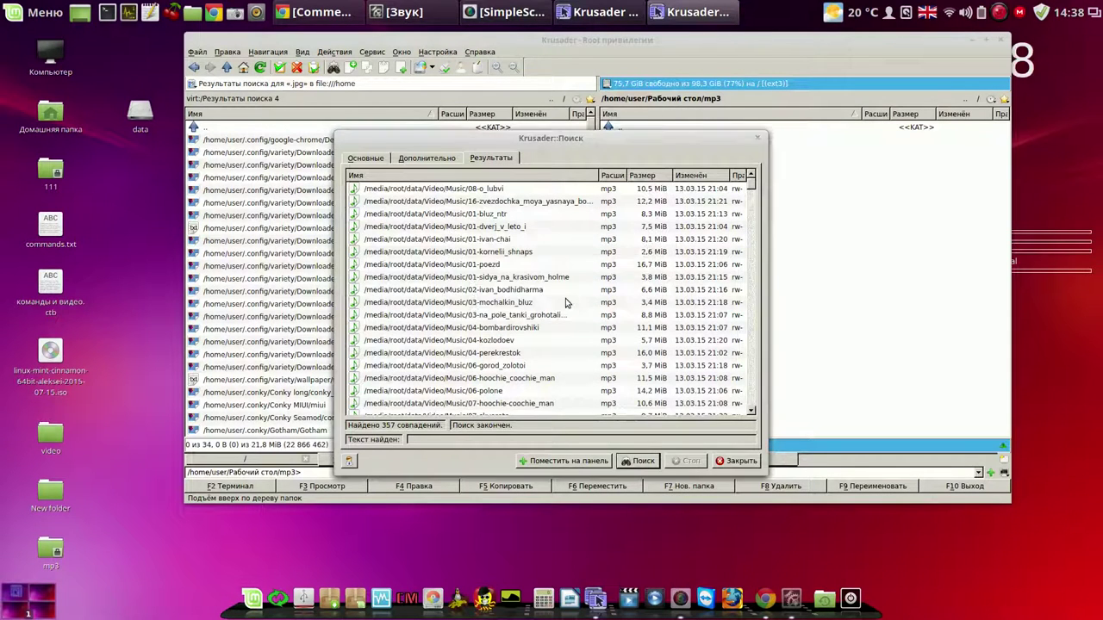
pyautogui.click(701, 141)
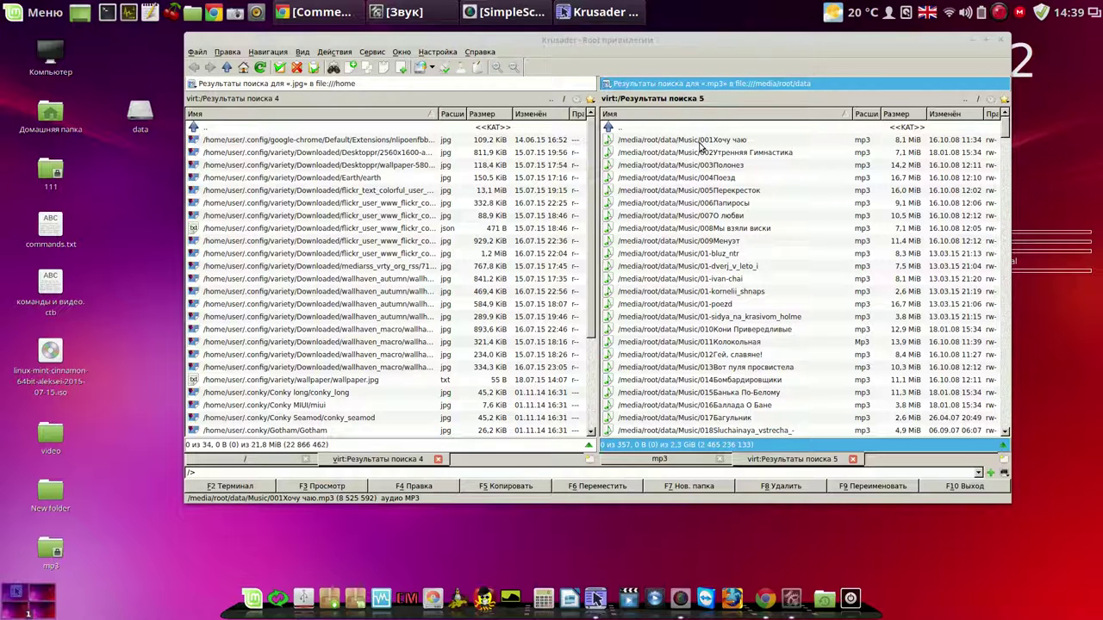
# Step: Open the /home/user/Рабочий стол/mp3 folder in the panel opposite the .mp3 search results
pyautogui.click(532, 141)
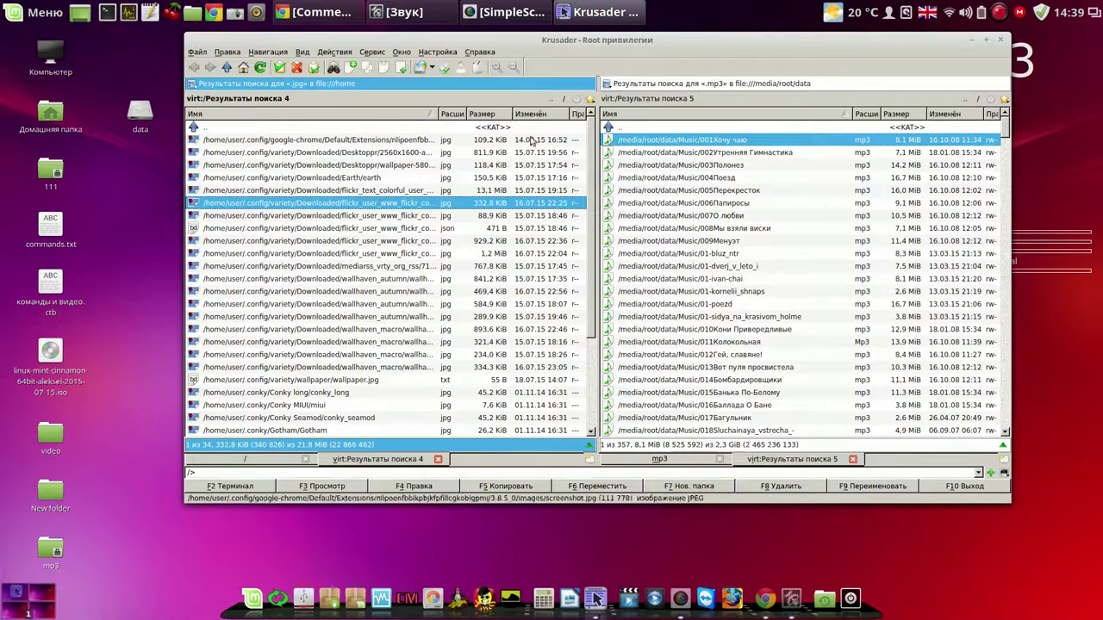
pyautogui.click(566, 100)
pyautogui.click(194, 191)
pyautogui.doubleClick(195, 191)
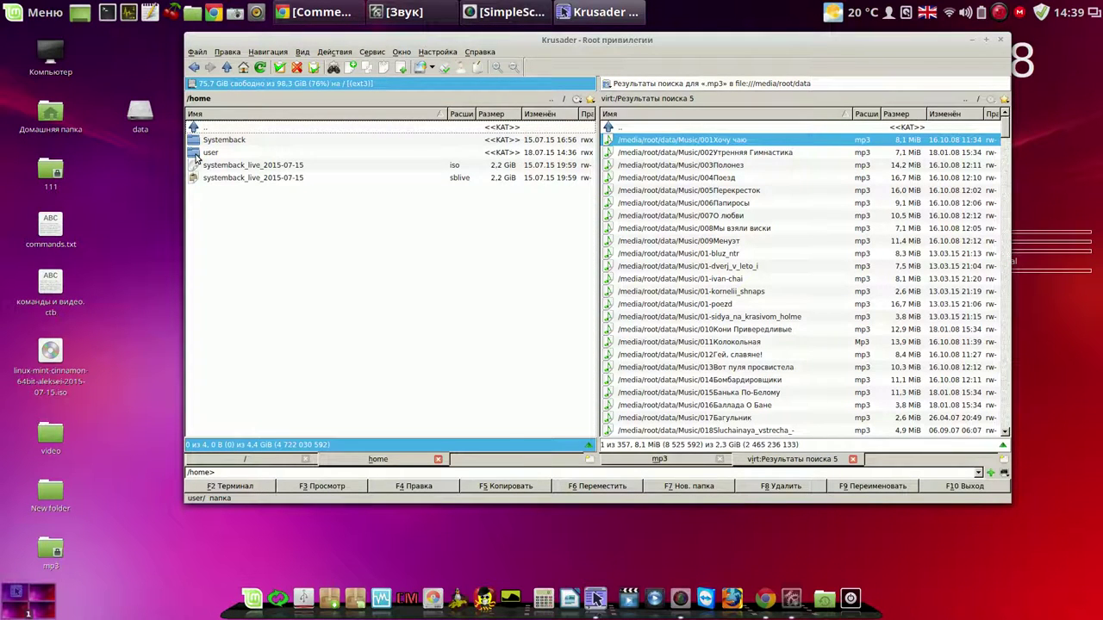
pyautogui.doubleClick(197, 155)
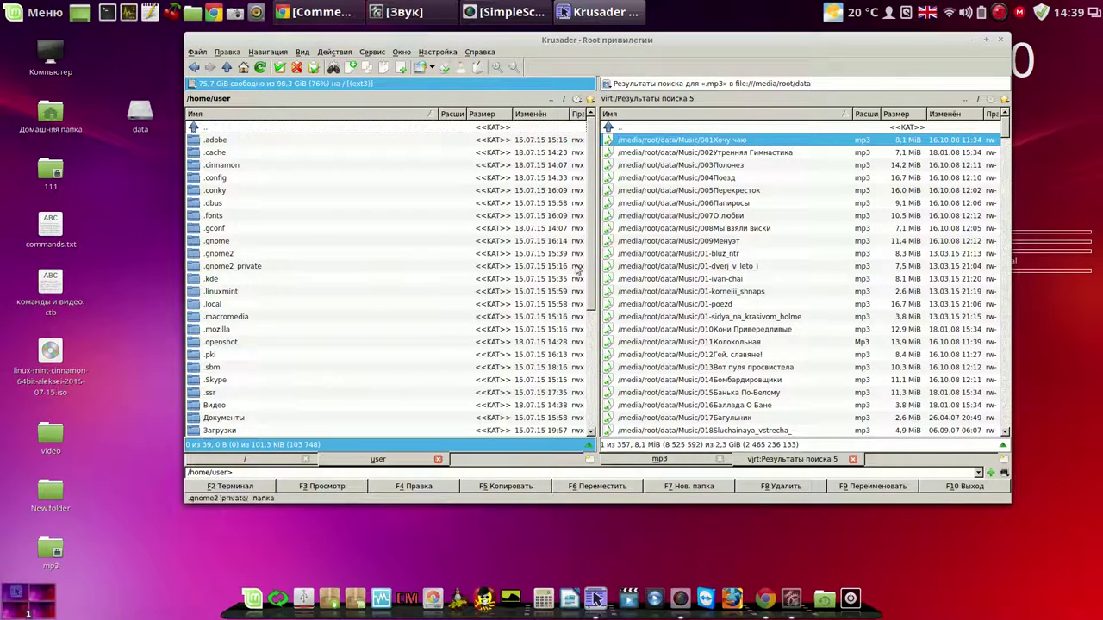
pyautogui.scroll(-3, 593, 245)
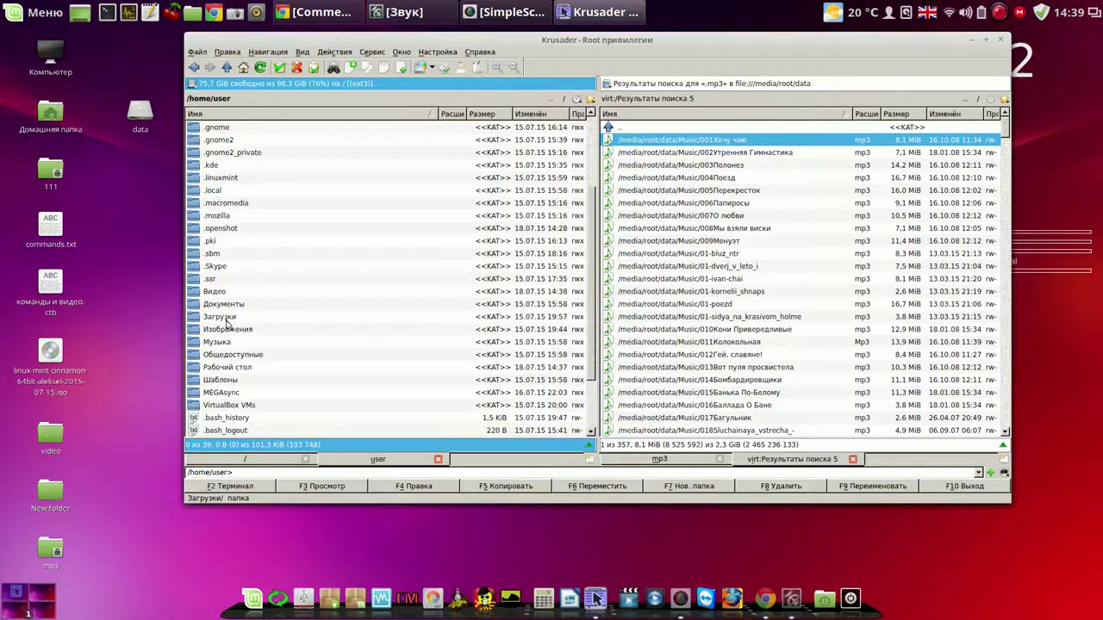
pyautogui.doubleClick(195, 370)
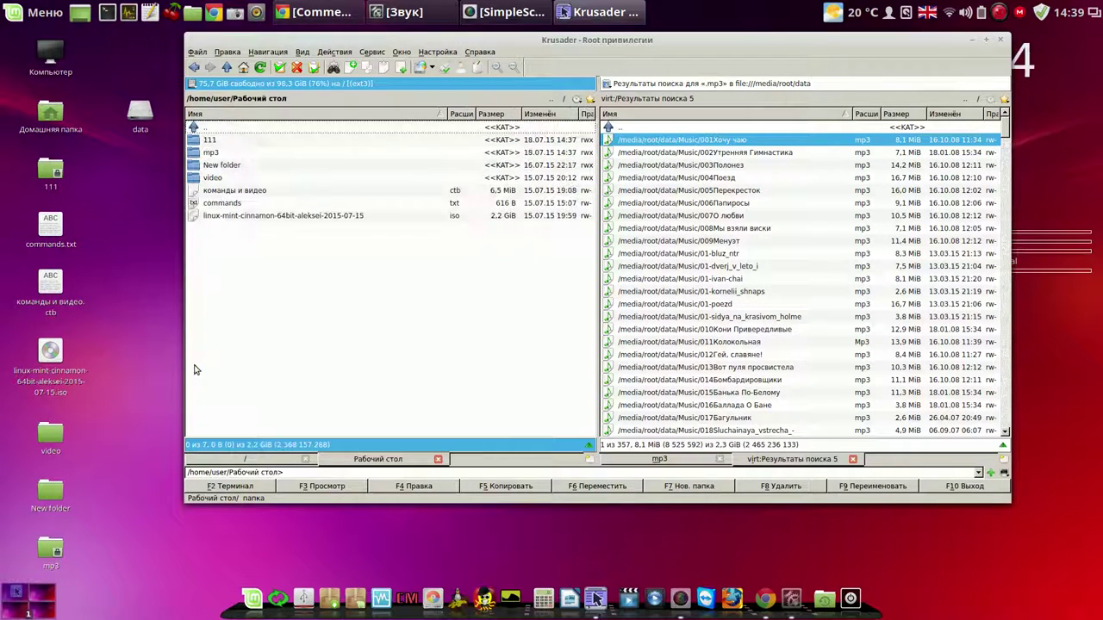
pyautogui.doubleClick(195, 154)
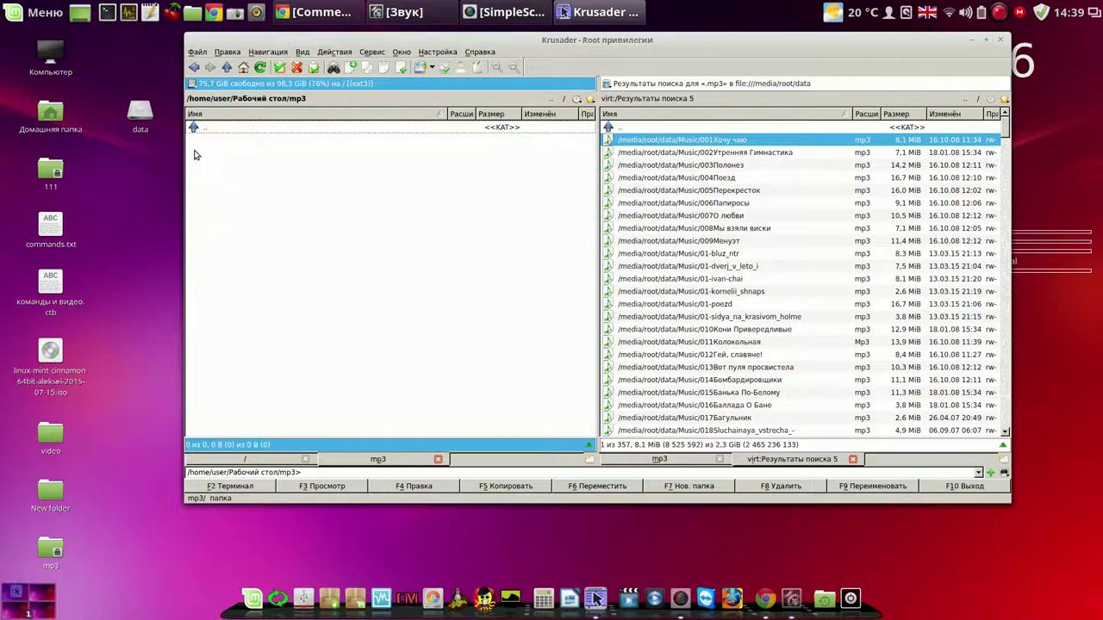
# Step: Copy all of the .mp3 search results to the mp3 folder, skipping every file that already exists there
pyautogui.click(672, 215)
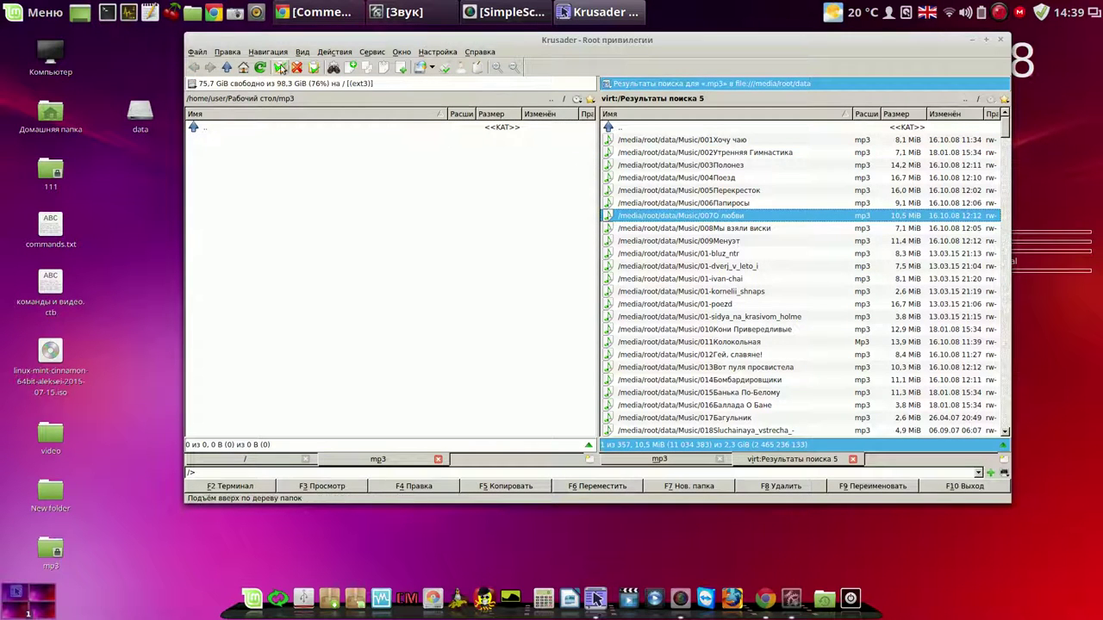
pyautogui.click(280, 69)
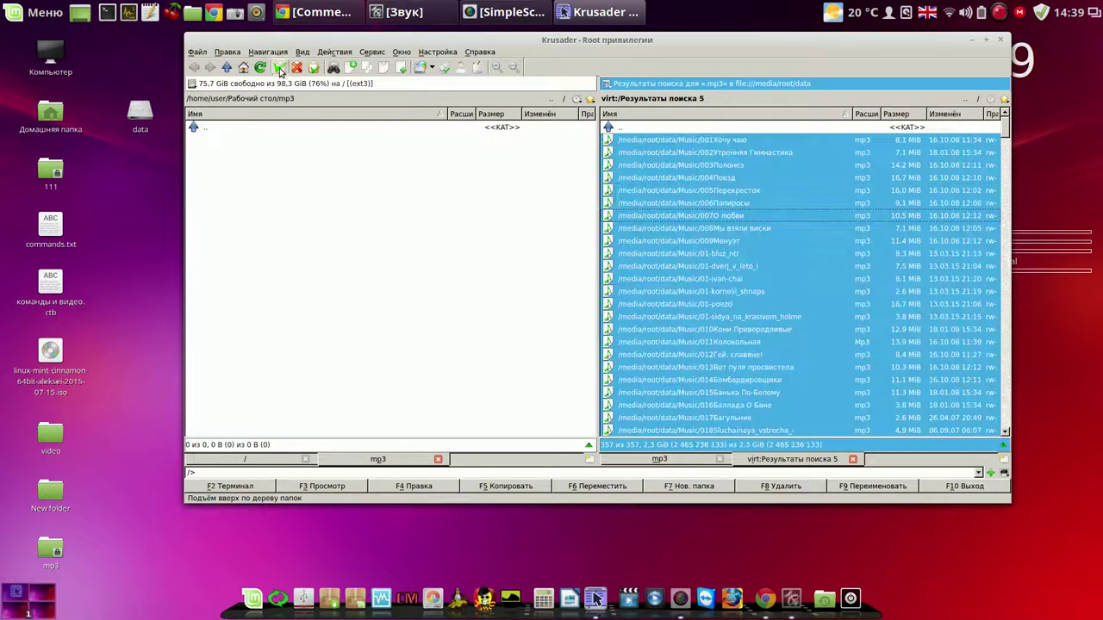
pyautogui.click(508, 487)
pyautogui.click(561, 273)
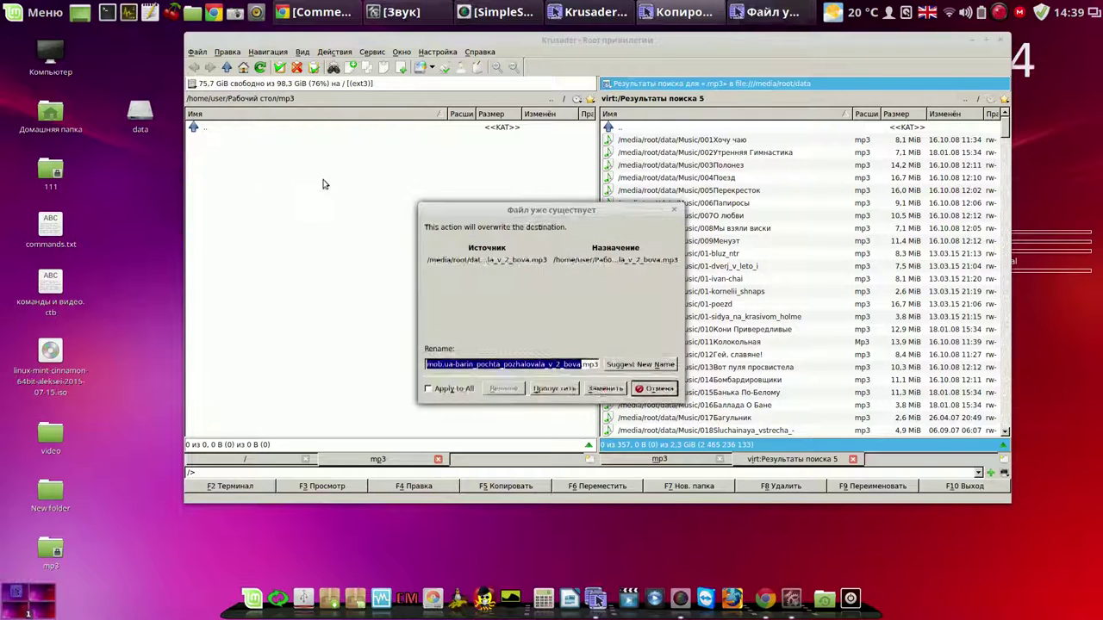
pyautogui.click(556, 389)
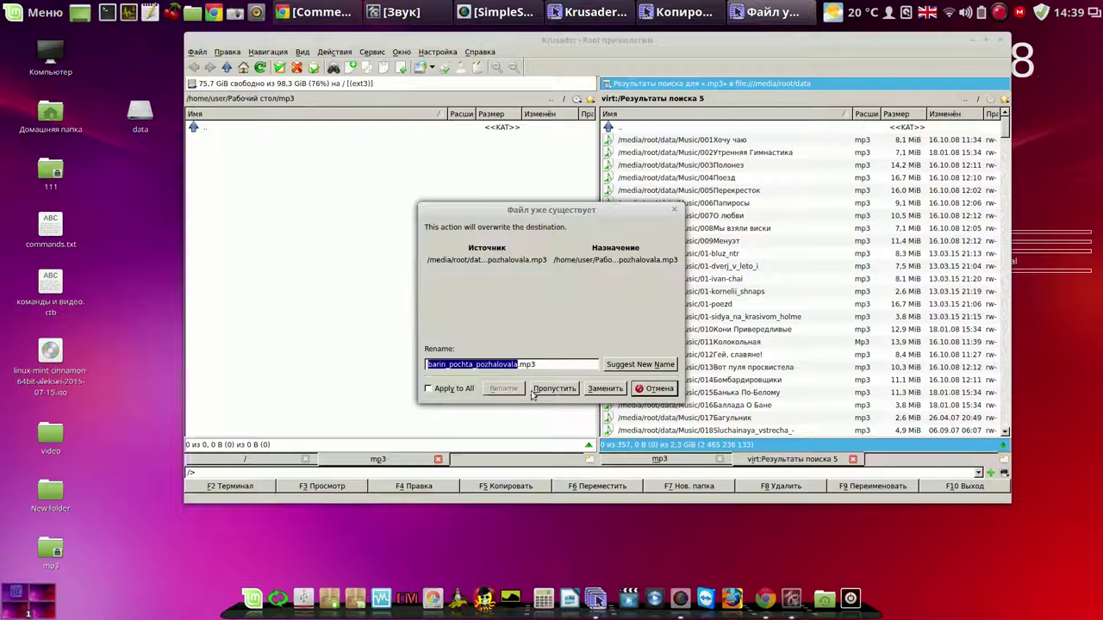
pyautogui.click(428, 389)
pyautogui.click(552, 388)
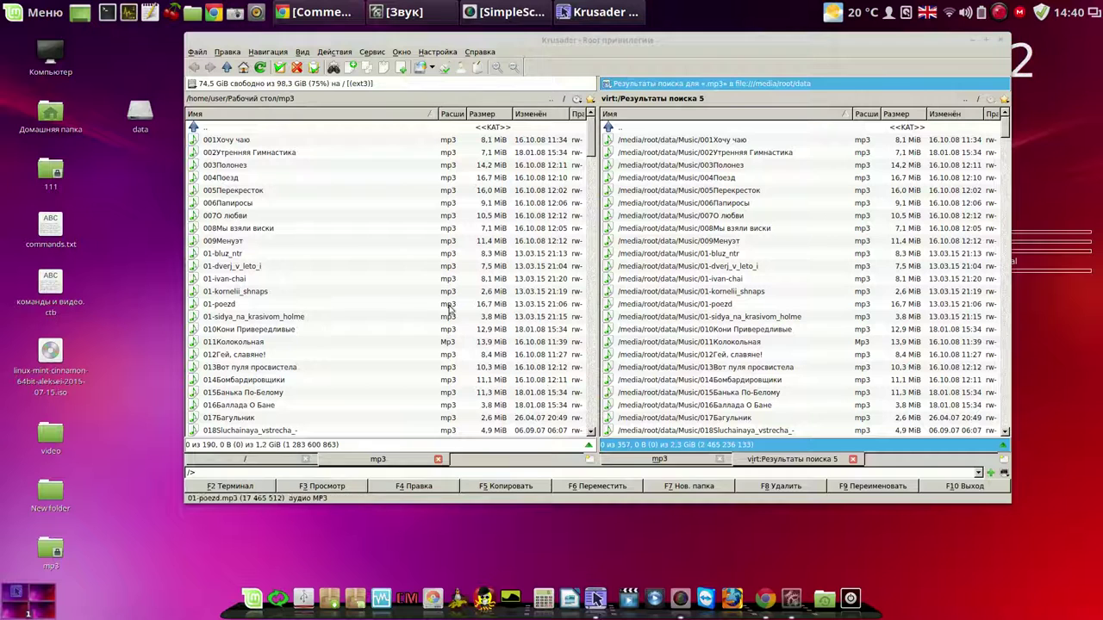
# Step: Set the Group and Others permissions of all files in the mp3 folder to Can Read & Write
pyautogui.click(385, 277)
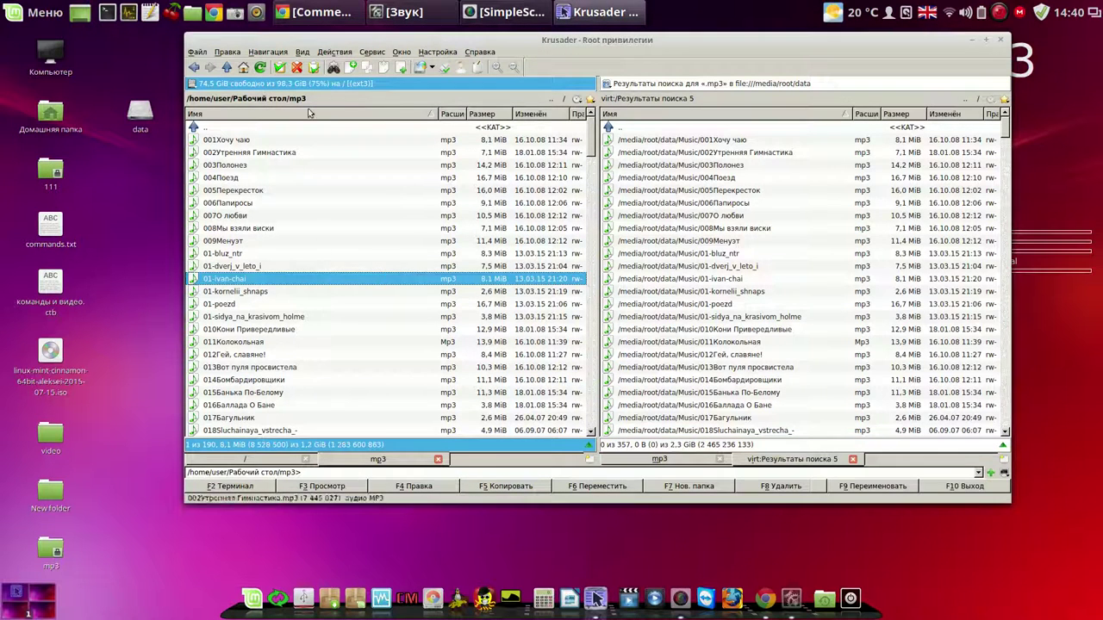
pyautogui.click(281, 69)
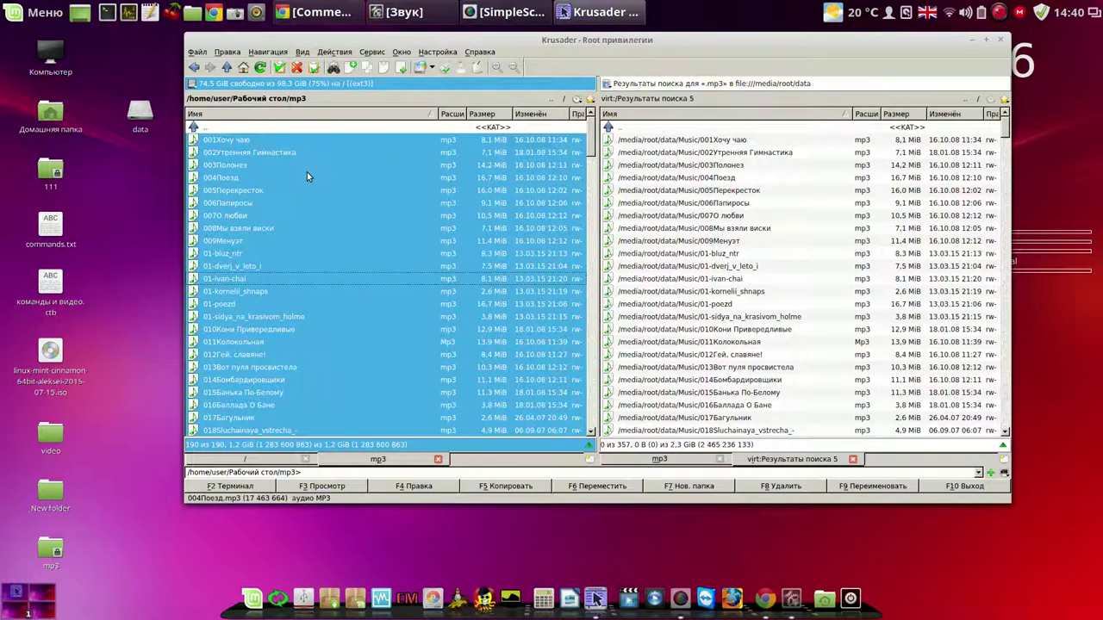
pyautogui.rightClick(307, 171)
pyautogui.click(483, 398)
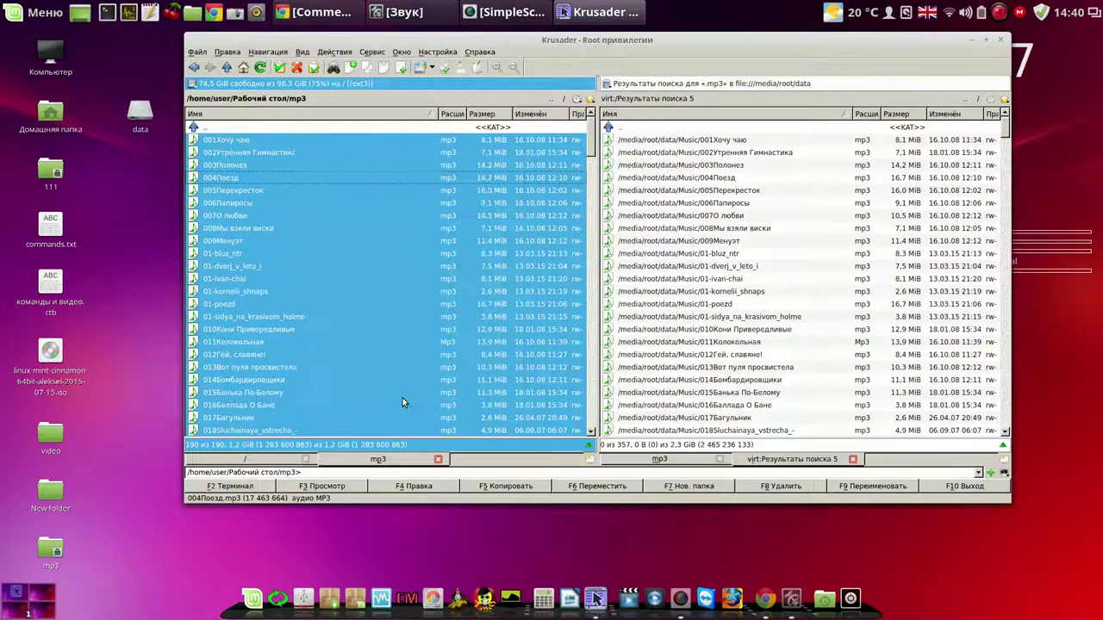
pyautogui.click(594, 152)
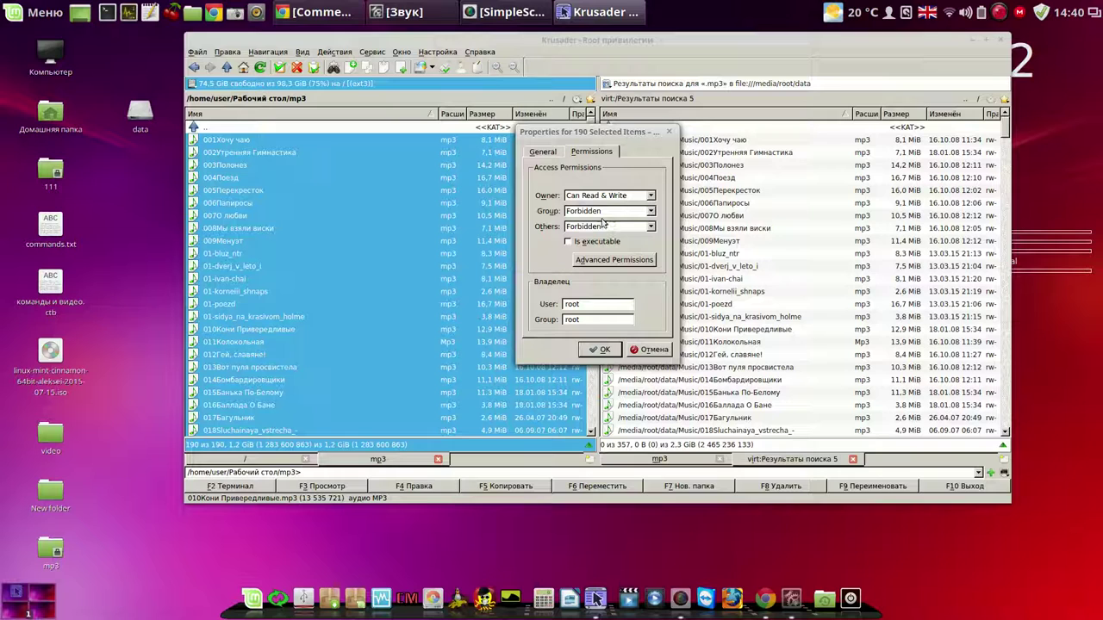
pyautogui.click(650, 213)
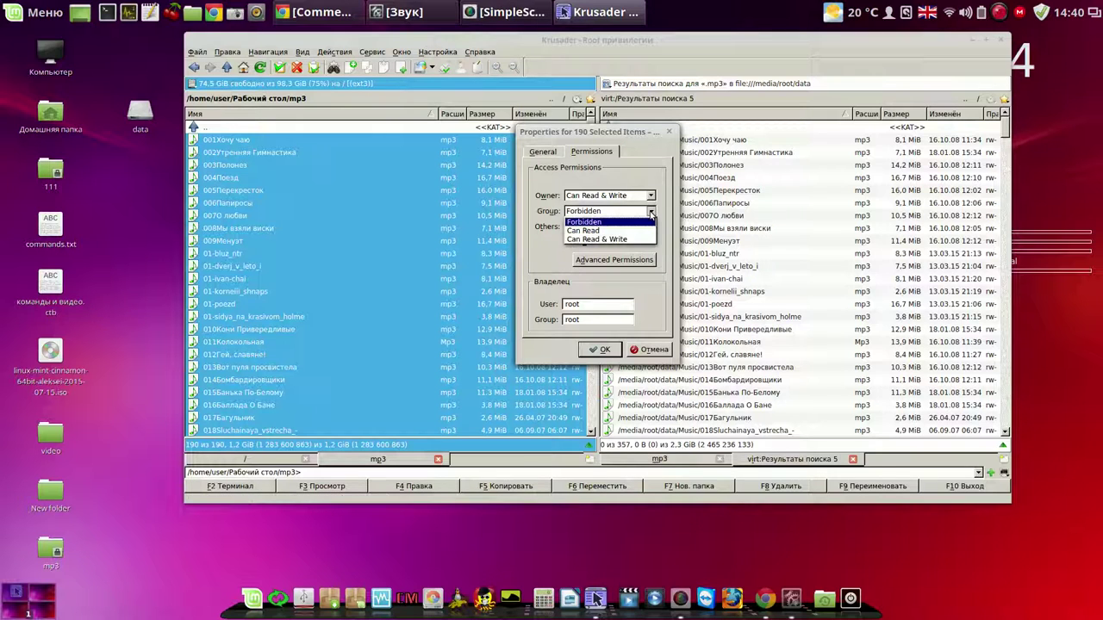
pyautogui.click(634, 240)
pyautogui.click(650, 228)
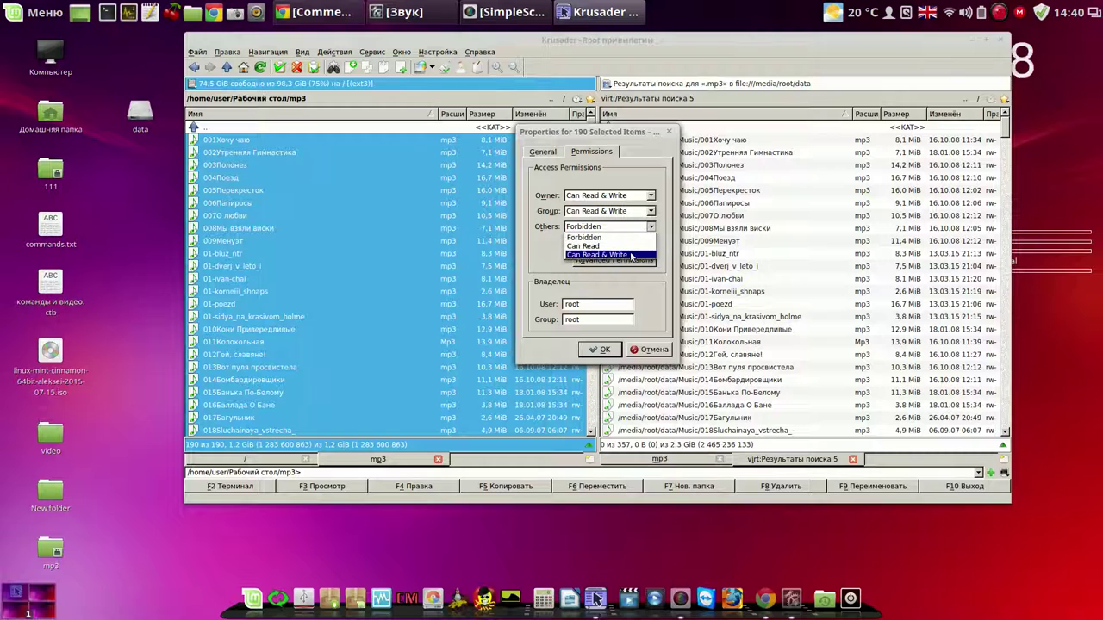
pyautogui.click(631, 255)
pyautogui.click(605, 350)
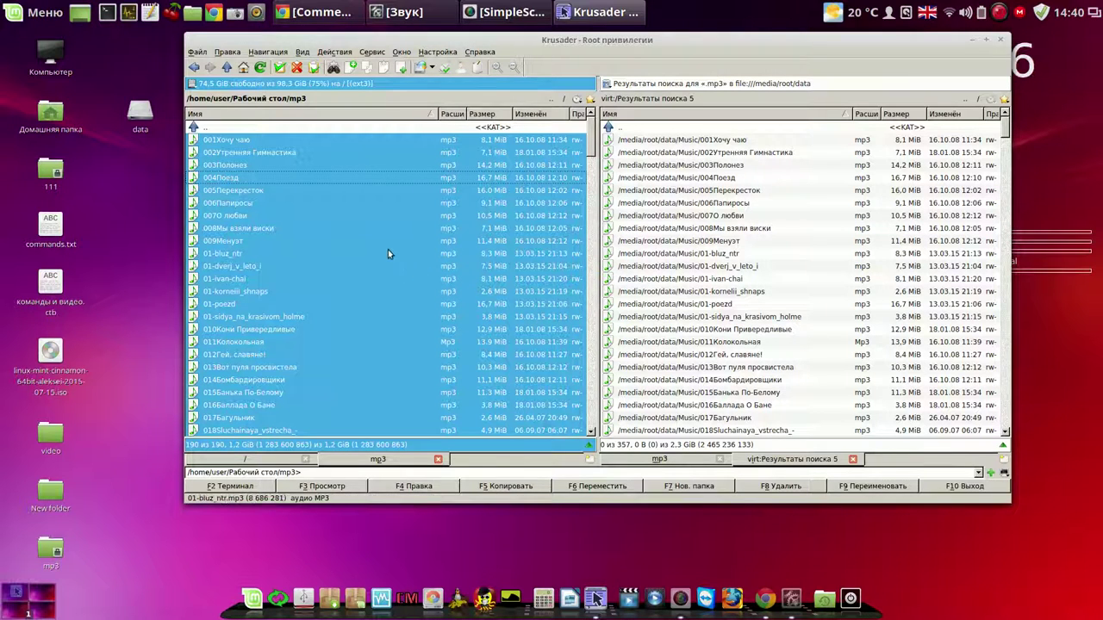
# Step: Check the access permissions of 005Перекресток.mp3 in the mp3 folder
pyautogui.click(238, 190)
pyautogui.rightClick(240, 193)
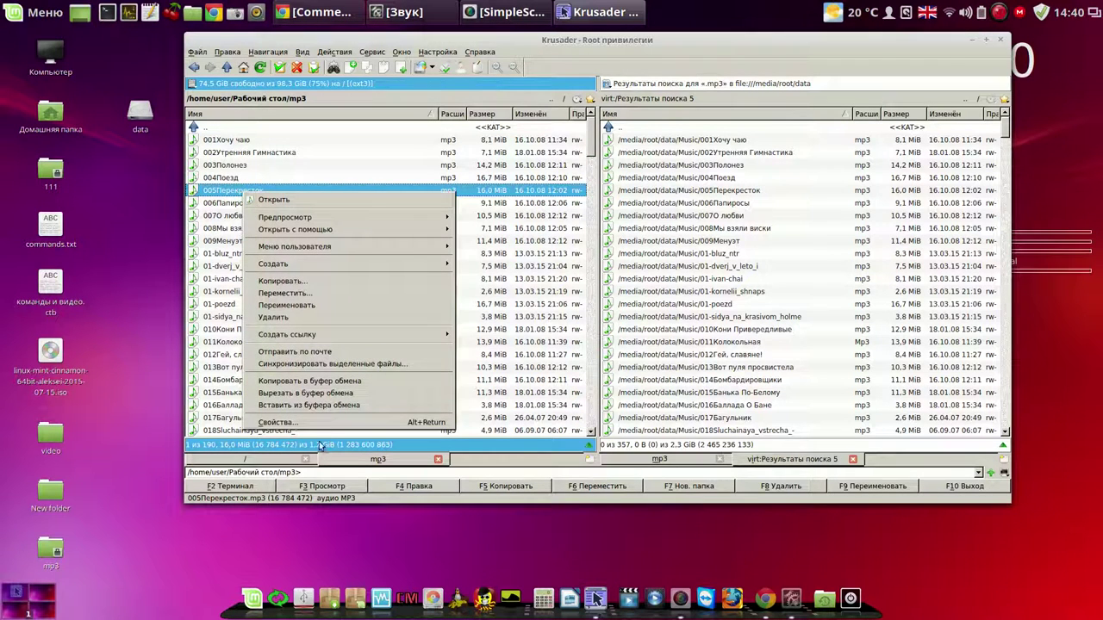
pyautogui.click(280, 421)
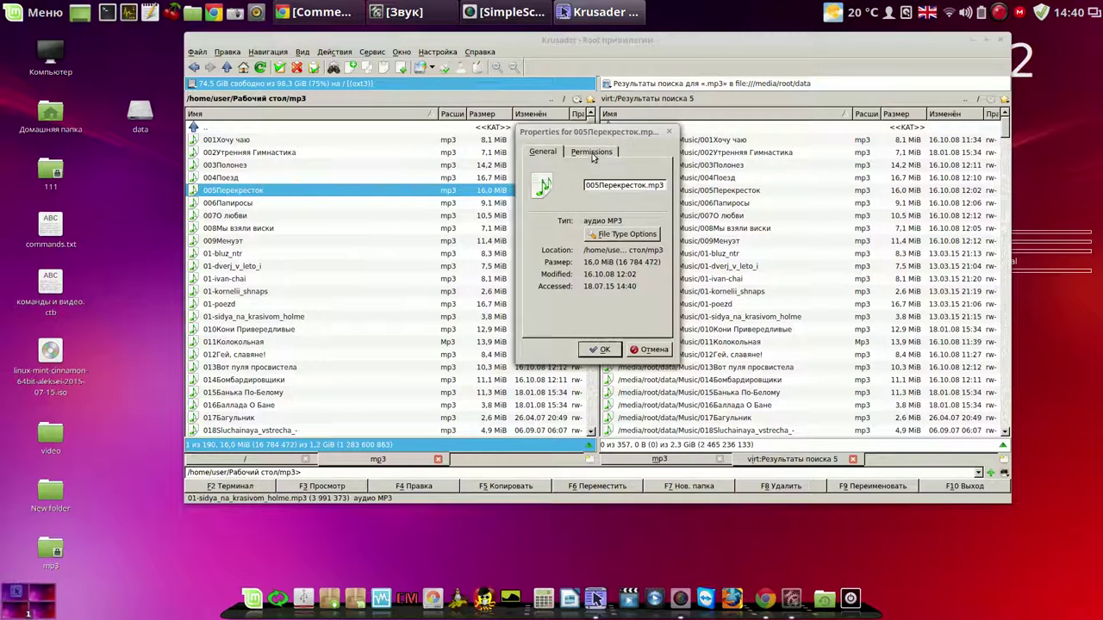
pyautogui.click(592, 152)
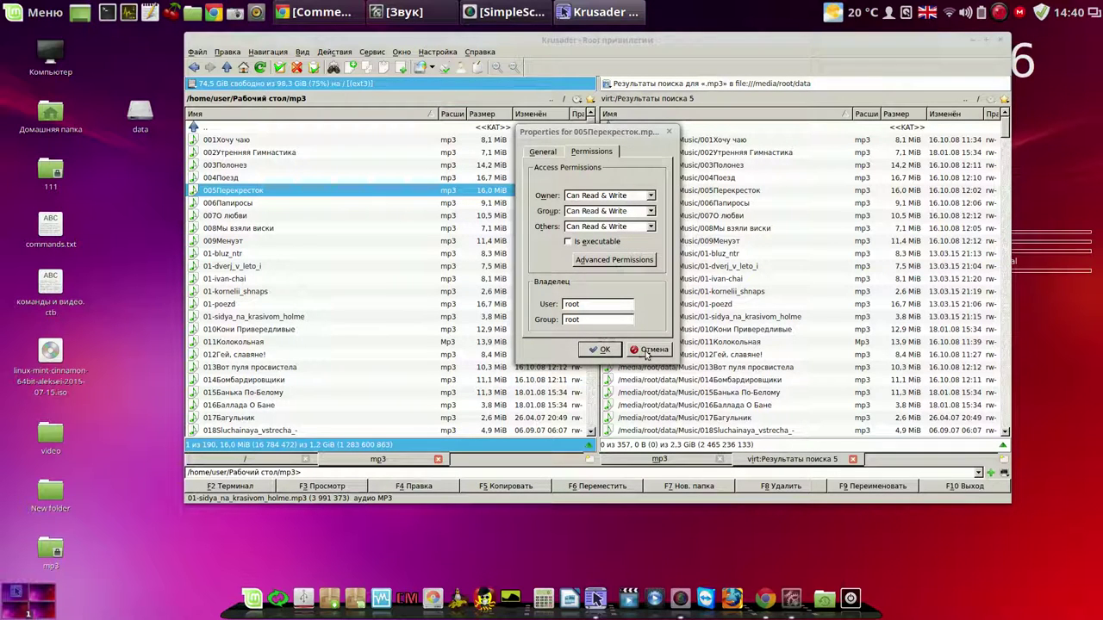
pyautogui.click(603, 350)
# Step: Check the access permissions of 01-sidya_na_krasivom_holme.mp3 in the mp3 folder
pyautogui.rightClick(289, 319)
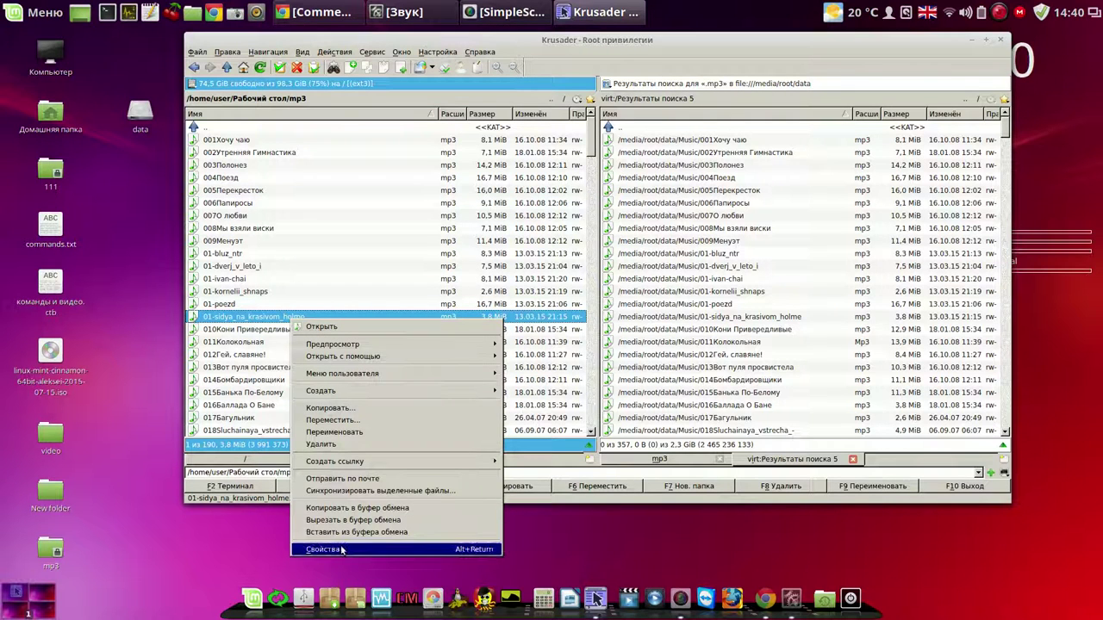
pyautogui.click(341, 548)
pyautogui.click(600, 152)
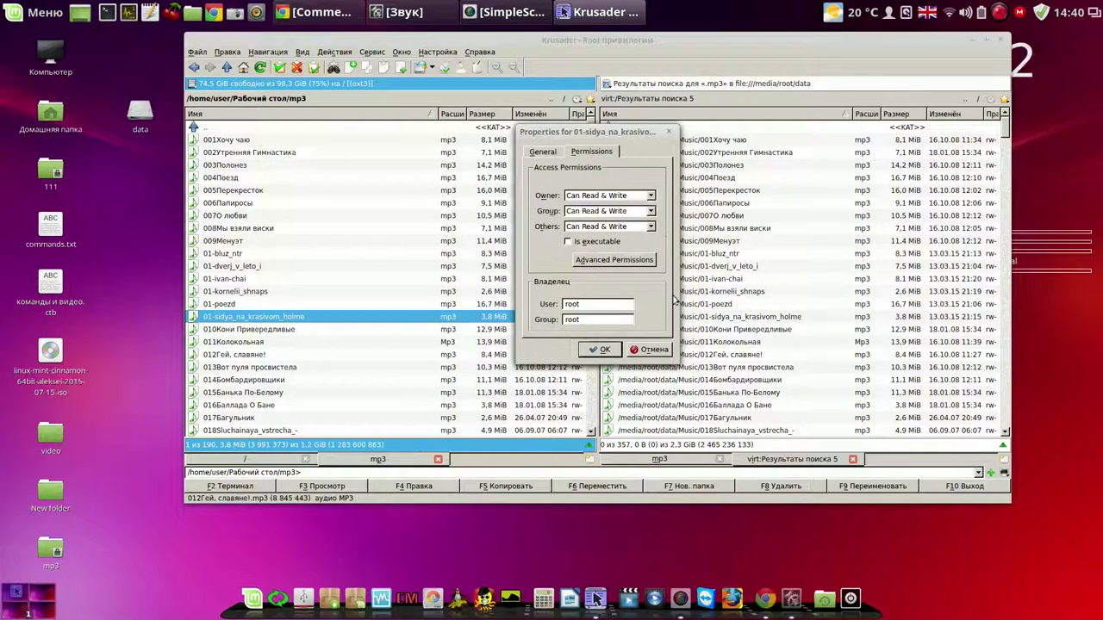
pyautogui.click(594, 350)
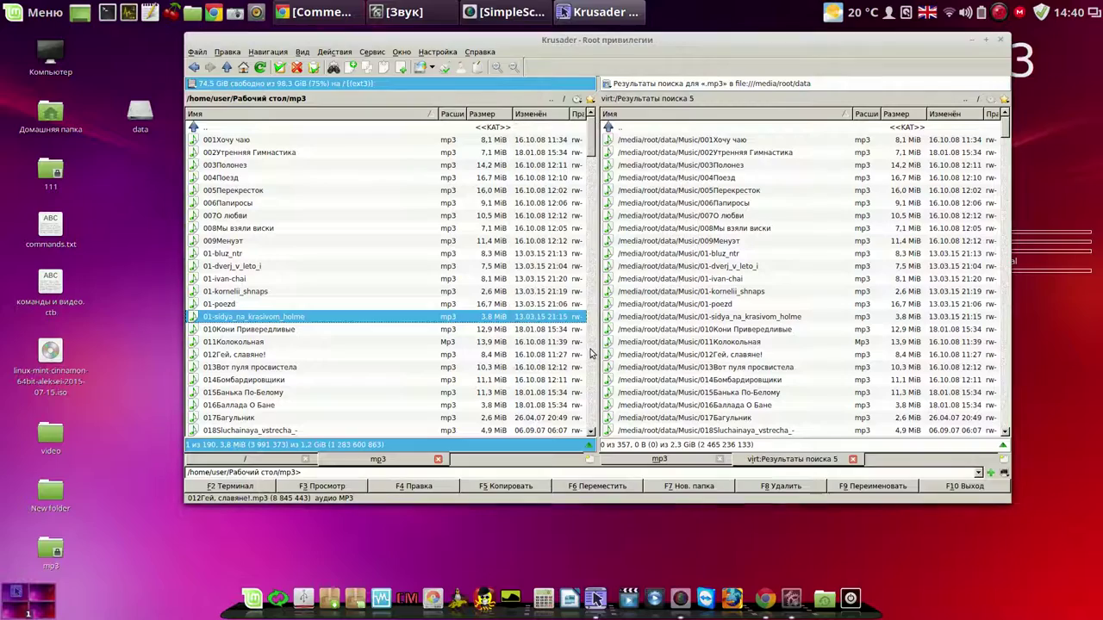
pyautogui.click(473, 267)
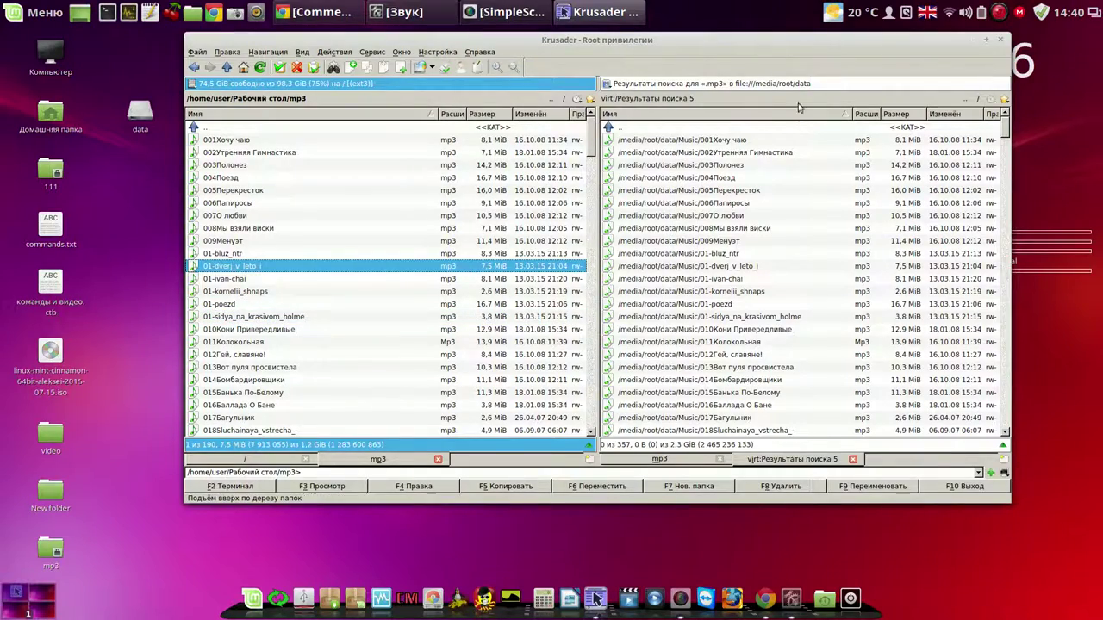
# Step: Close Krusader and switch to the YouTube comments page in Google Chrome, clearing the text selection in the .JPG question
pyautogui.moveTo(800, 48); pyautogui.dragTo(698, 51)
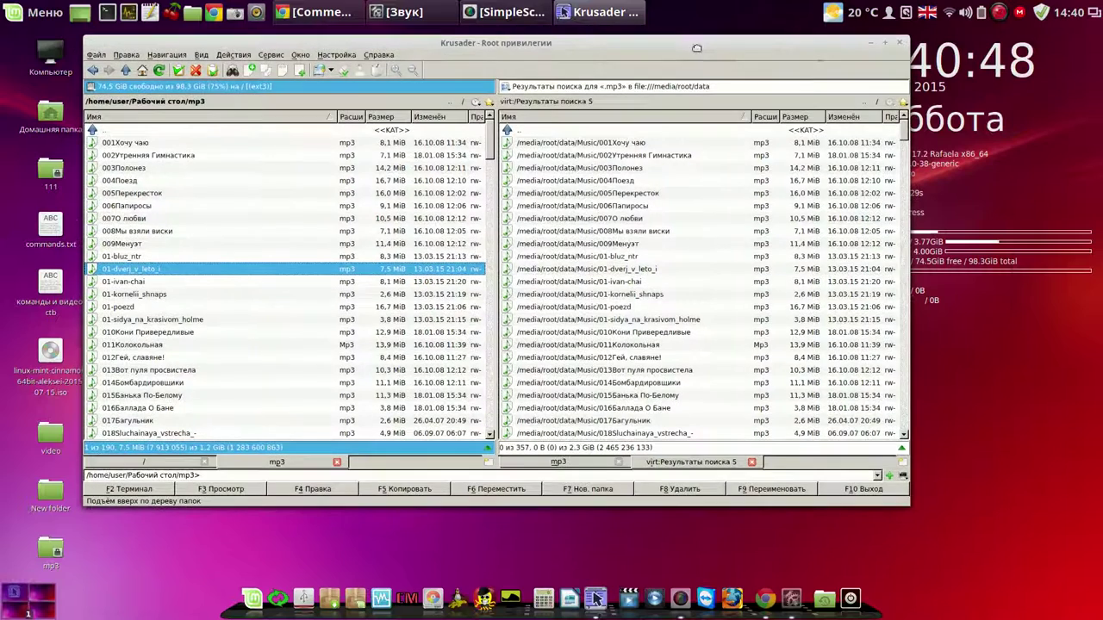
pyautogui.click(900, 43)
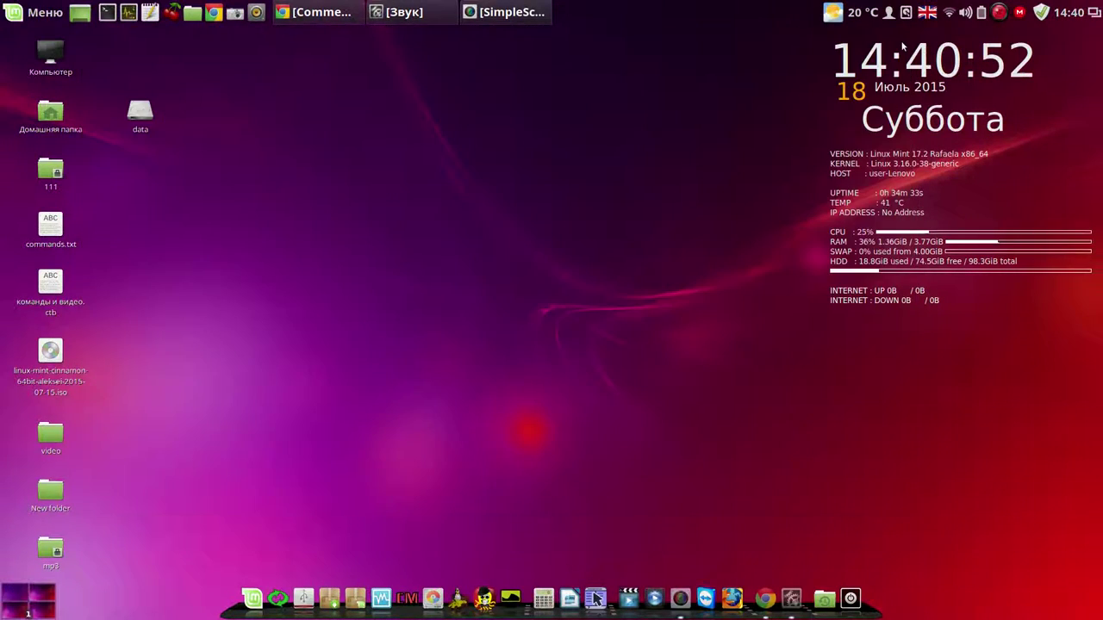
pyautogui.click(332, 15)
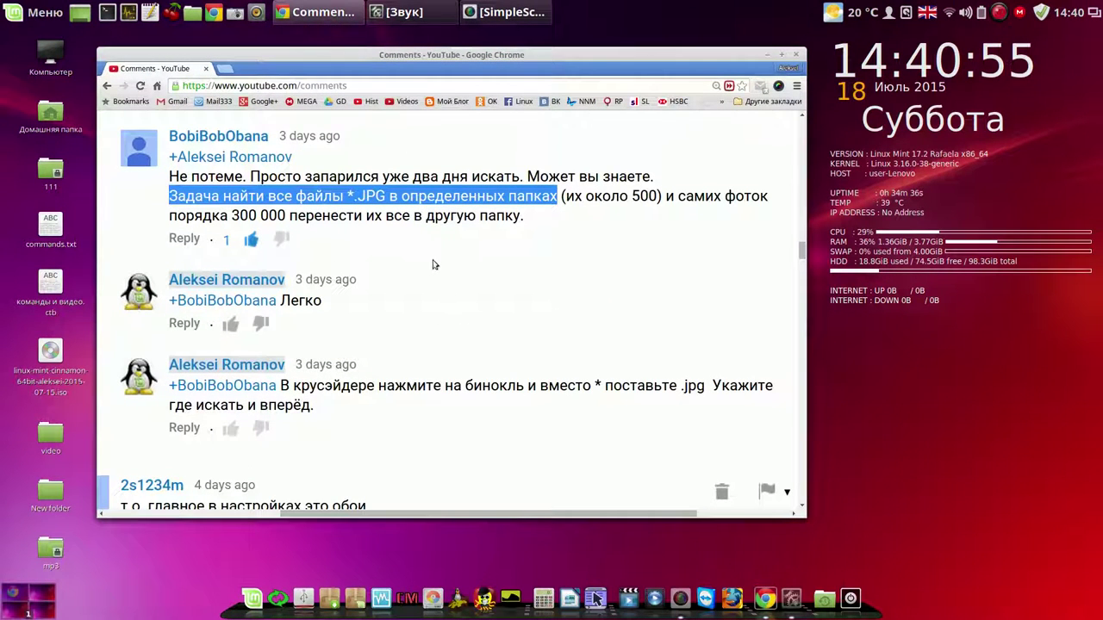
pyautogui.click(382, 256)
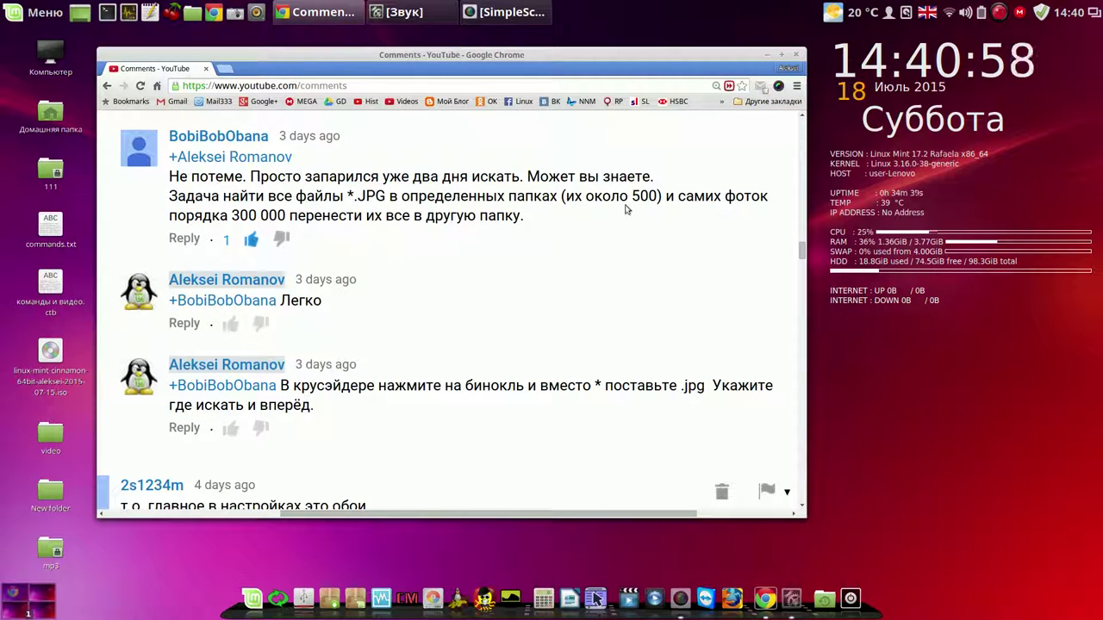